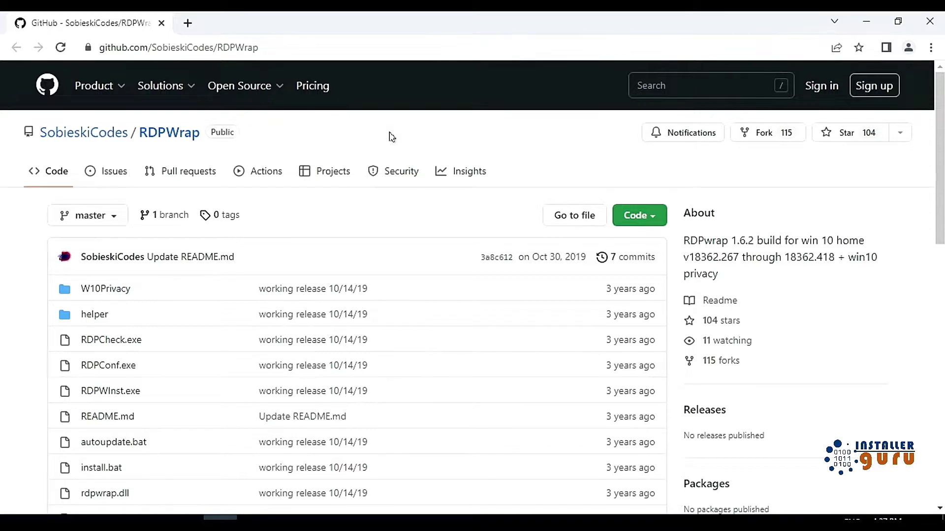
Step: Download the RDPWrap repository as RDPWrap-master.zip and show the browser's downloads list
left_click(649, 217)
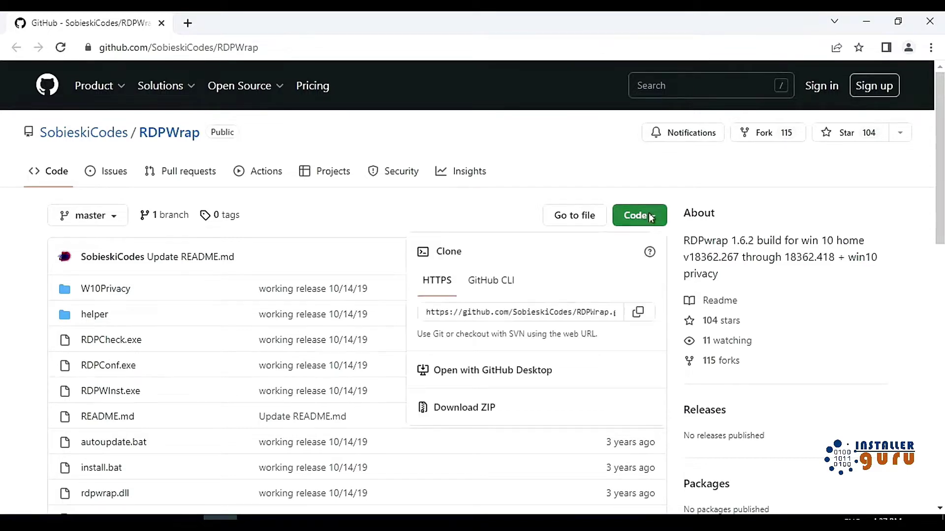
left_click(446, 406)
key("ctrl+j")
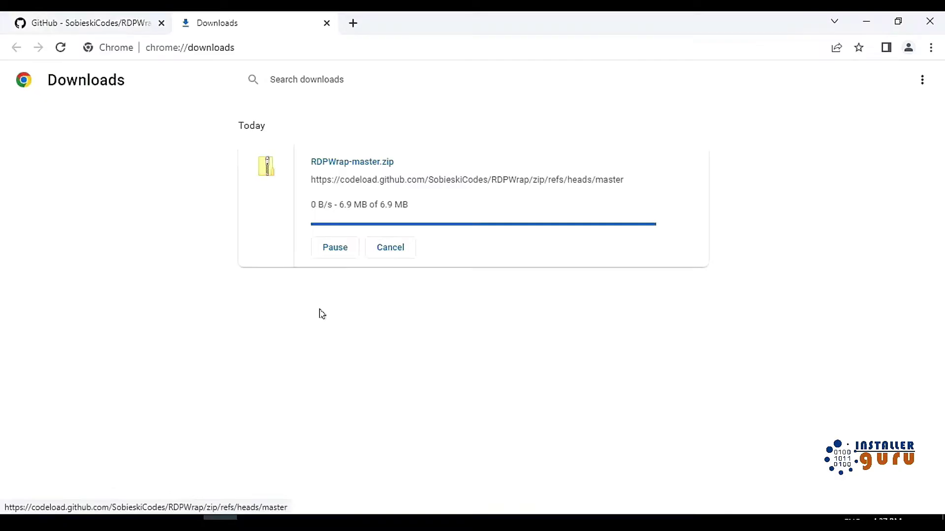
Step: Extract RDPWrap-master.zip on the maximized Desktop folder and open the new RDPWrap-master folder
left_click(339, 211)
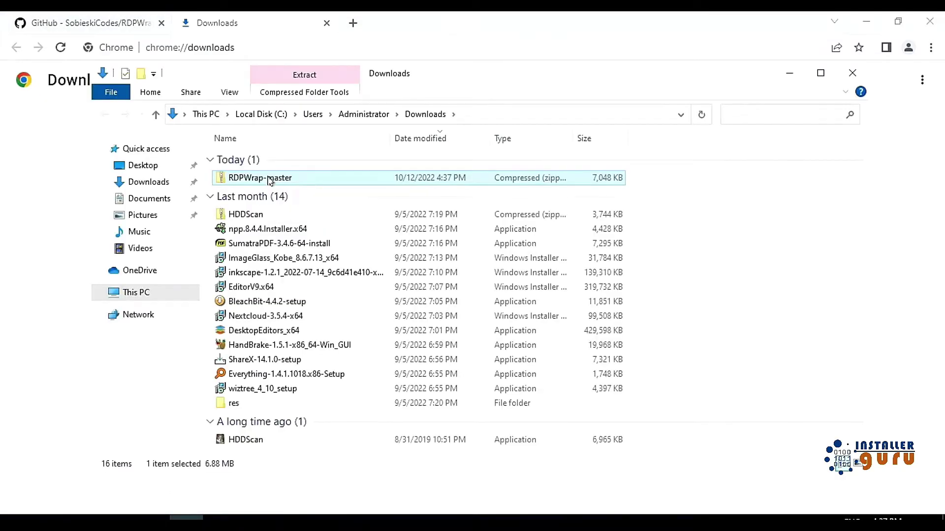
left_click(143, 165)
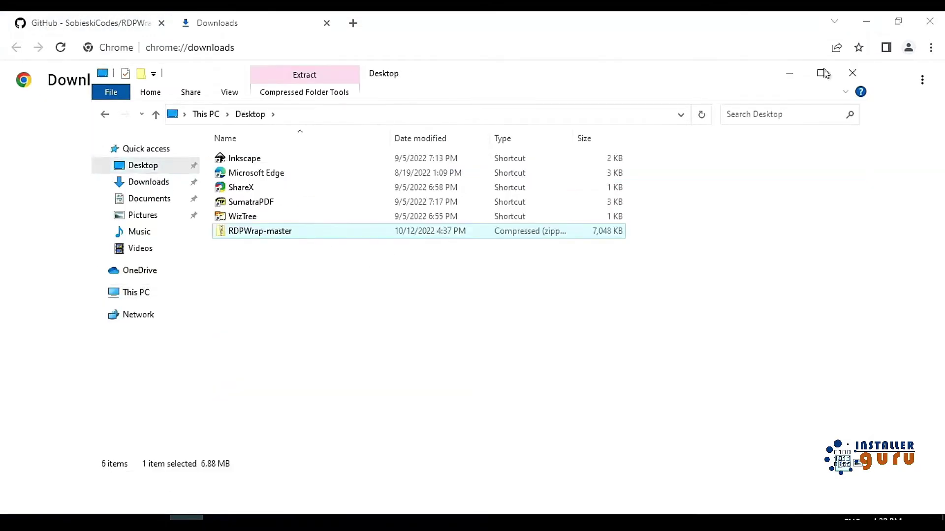
key("super+Up")
right_click(176, 177)
left_click(433, 307)
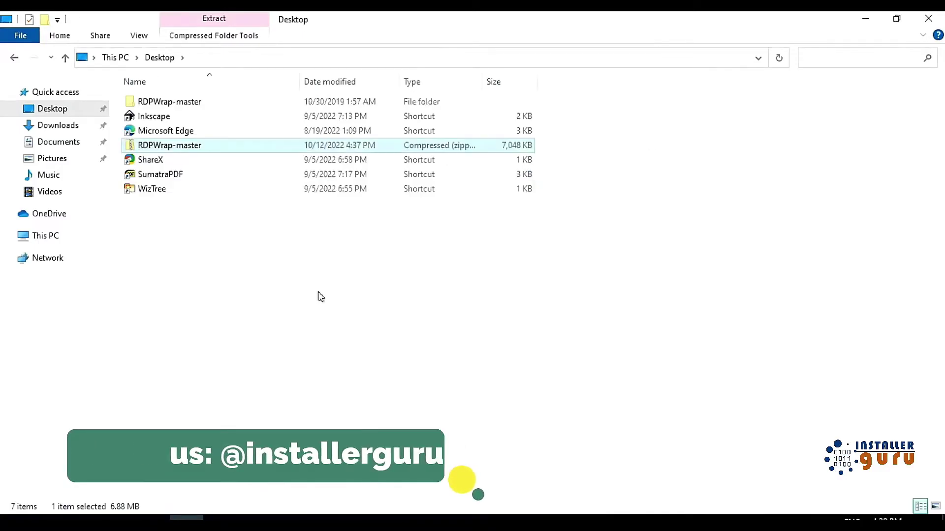
double_click(180, 102)
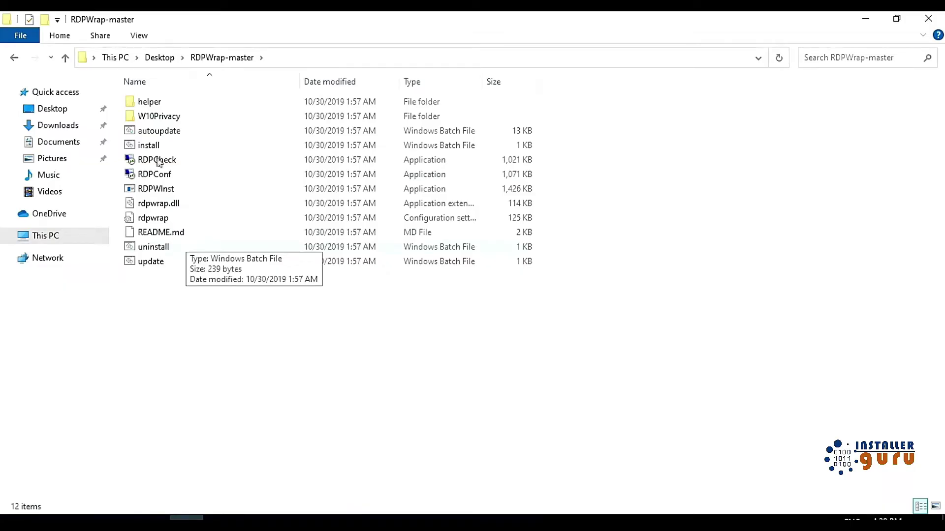
Step: Run install.bat as administrator and close it after 'Successfully installed' appears
right_click(177, 151)
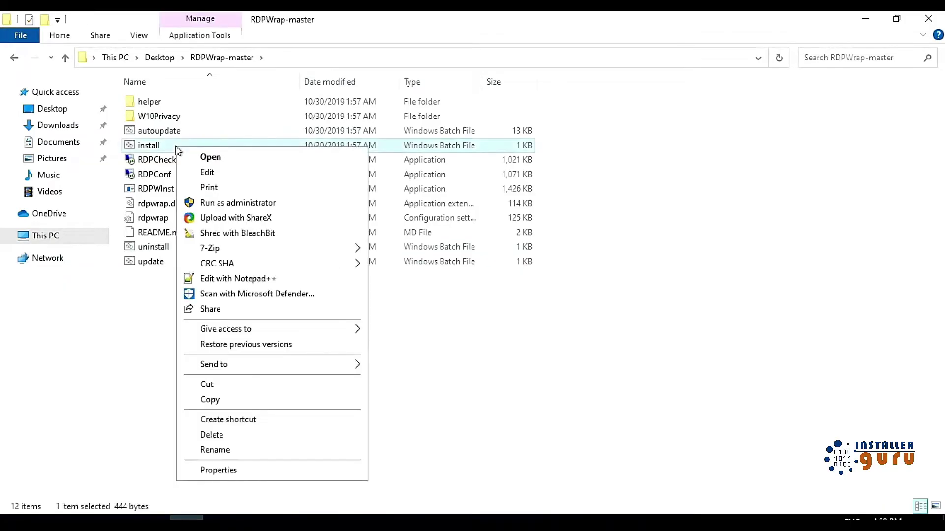
left_click(236, 203)
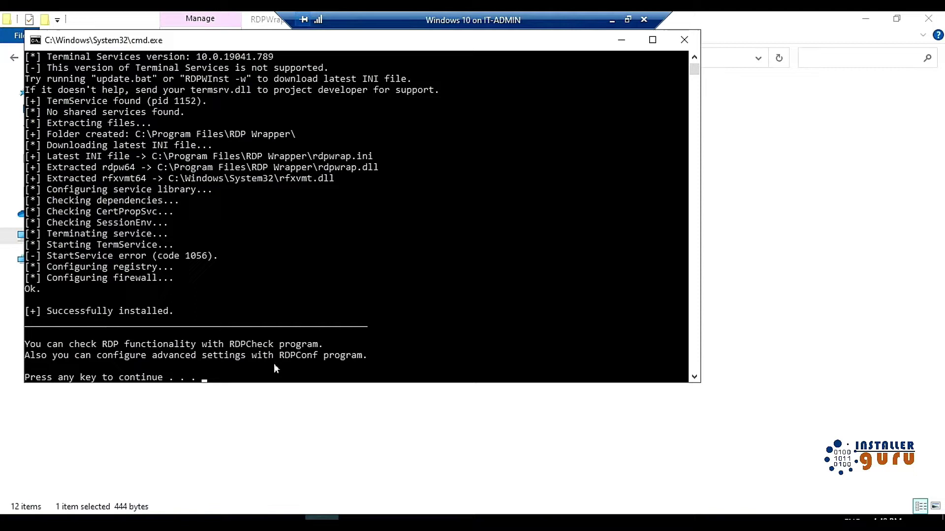
key("Return")
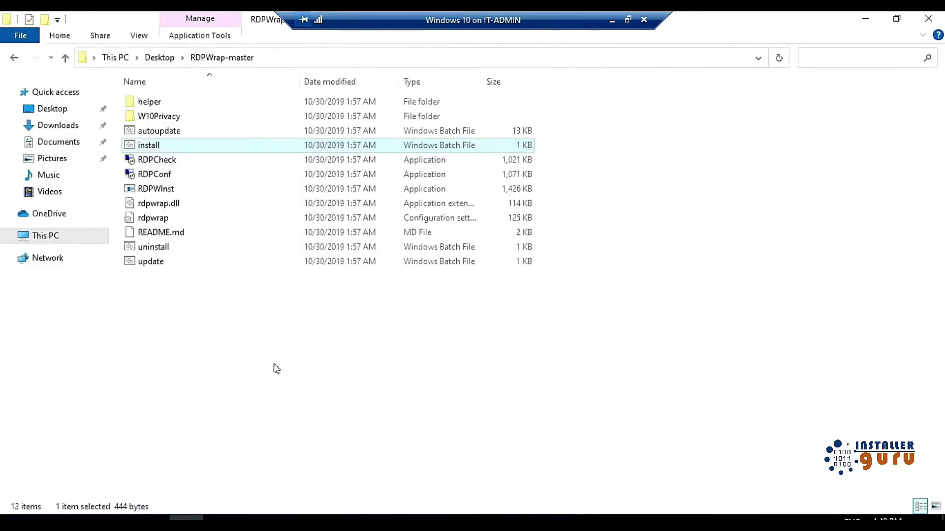
Step: Launch RDPConf, tick 'Allow to start custom programs' and save with OK
left_click(262, 351)
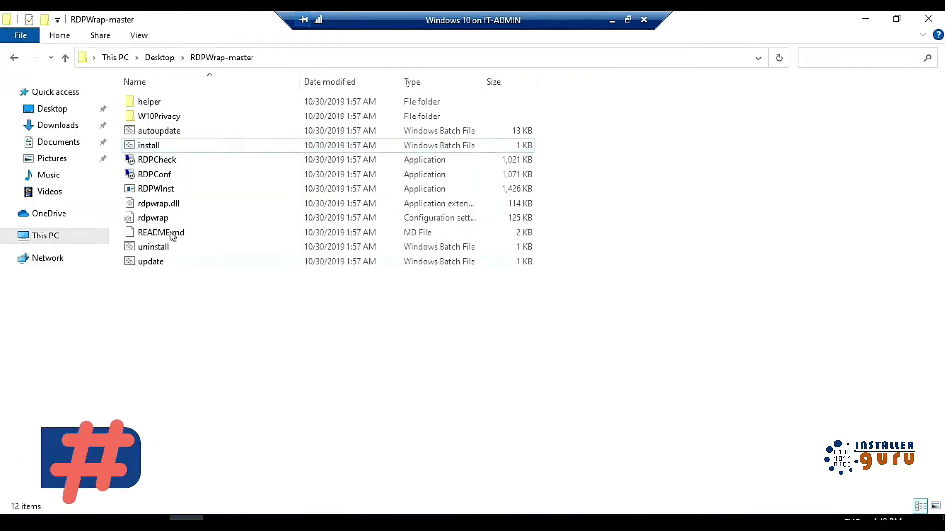
left_click(156, 161)
left_click(160, 175)
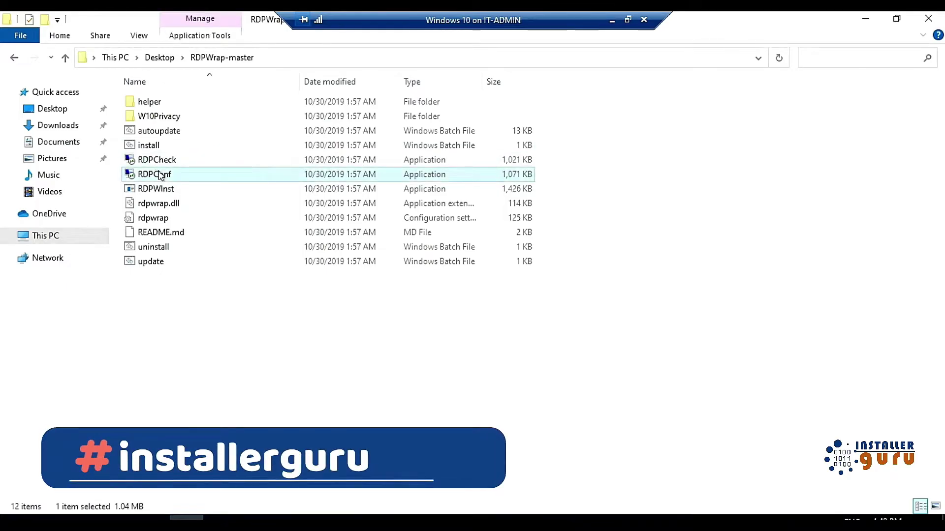
double_click(161, 174)
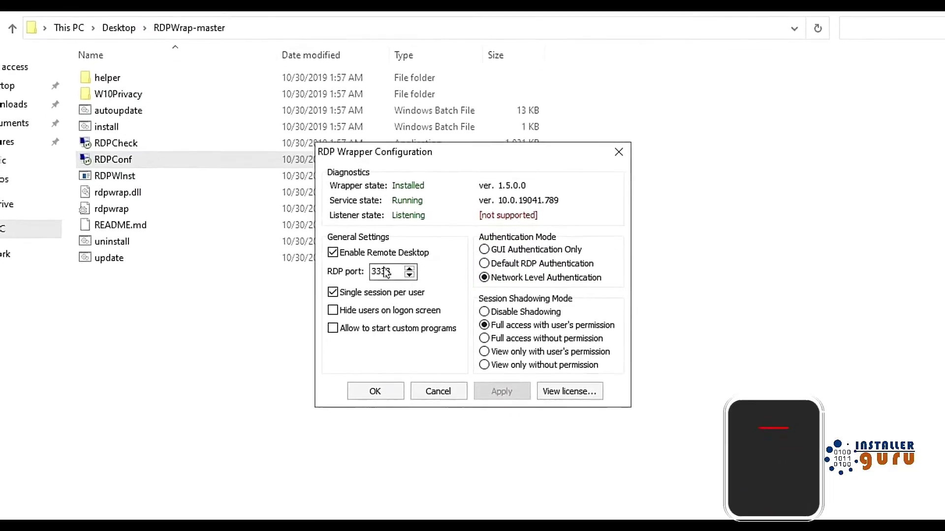
double_click(394, 271)
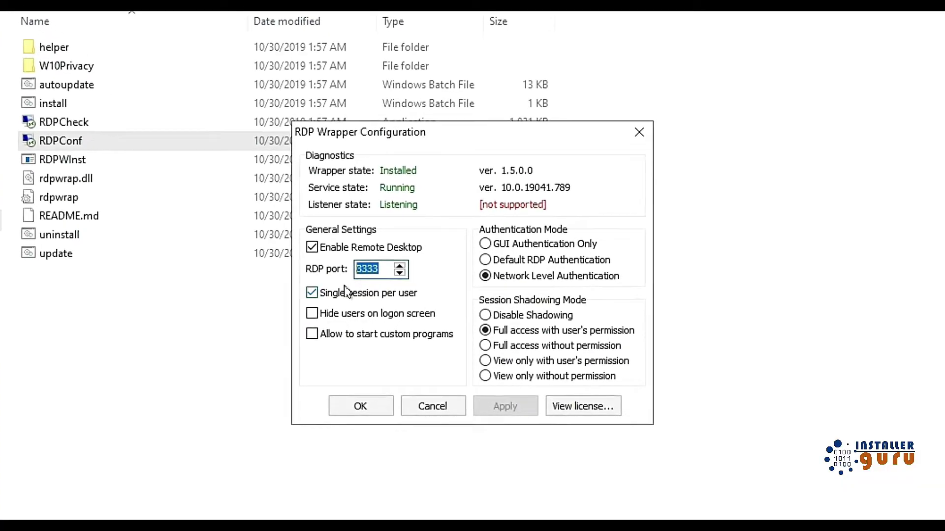
left_click(329, 336)
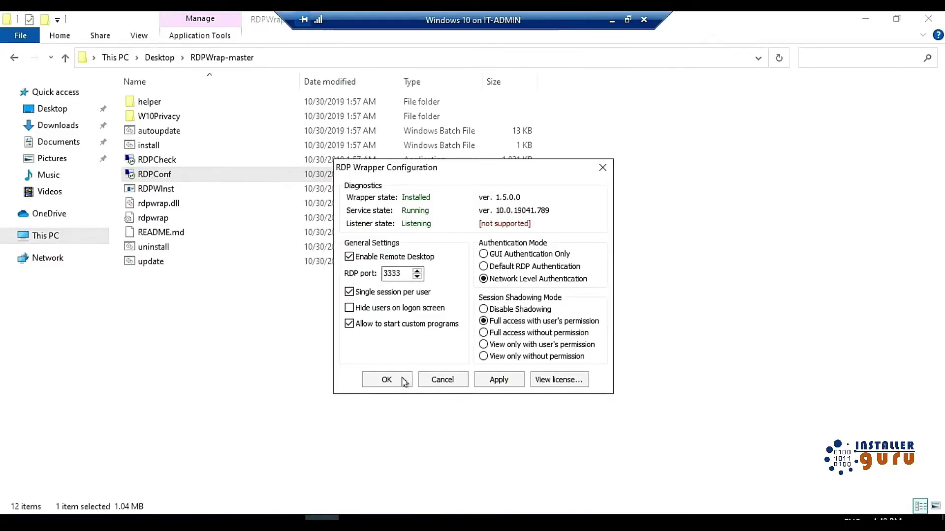
left_click(404, 381)
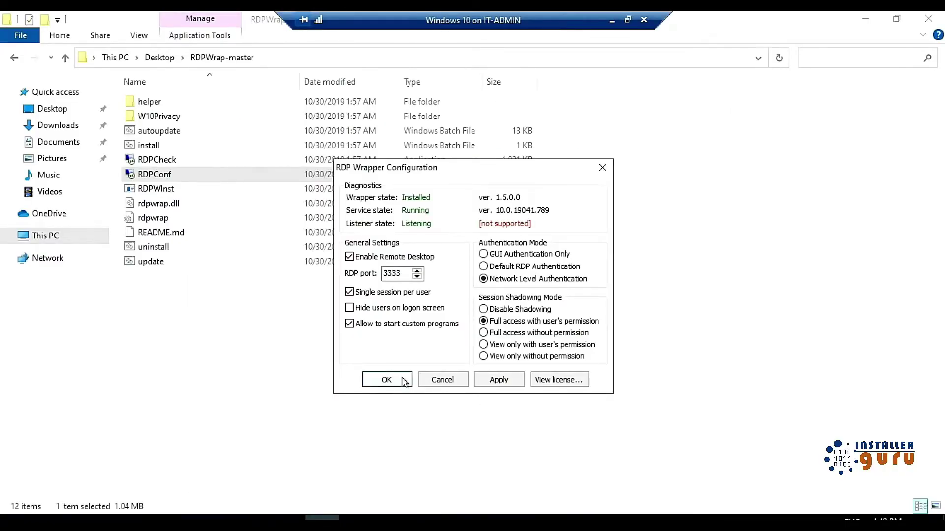
Step: Select all RDPWrap-master files and navigate to C:\Program Files\RDP Wrapper
left_click(333, 327)
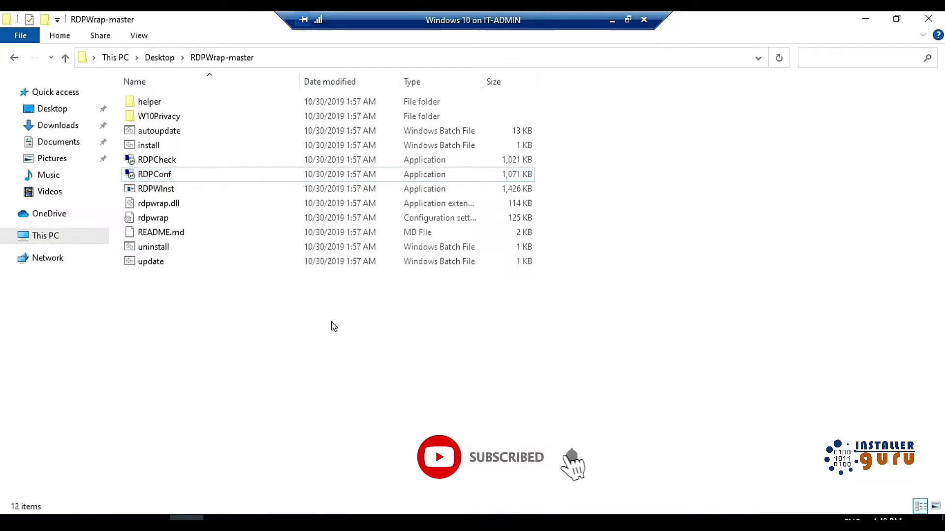
key("ctrl+a")
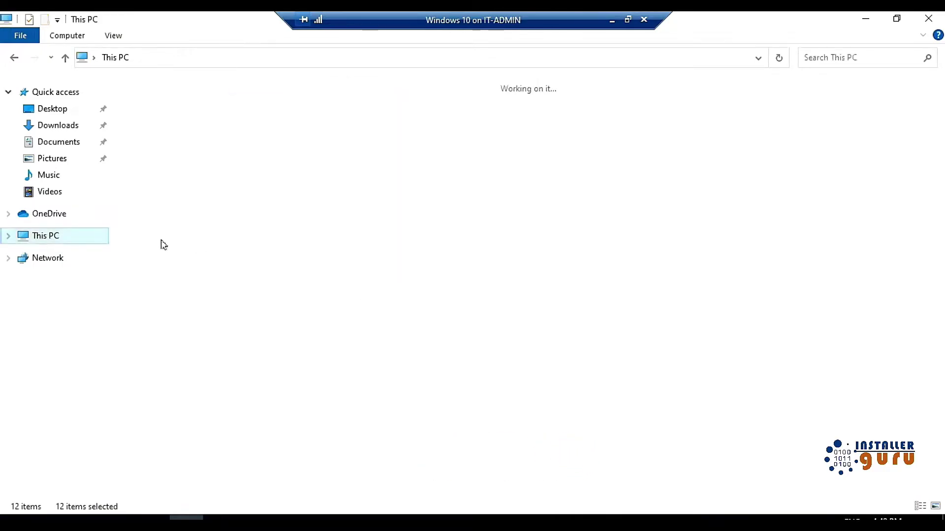
double_click(203, 208)
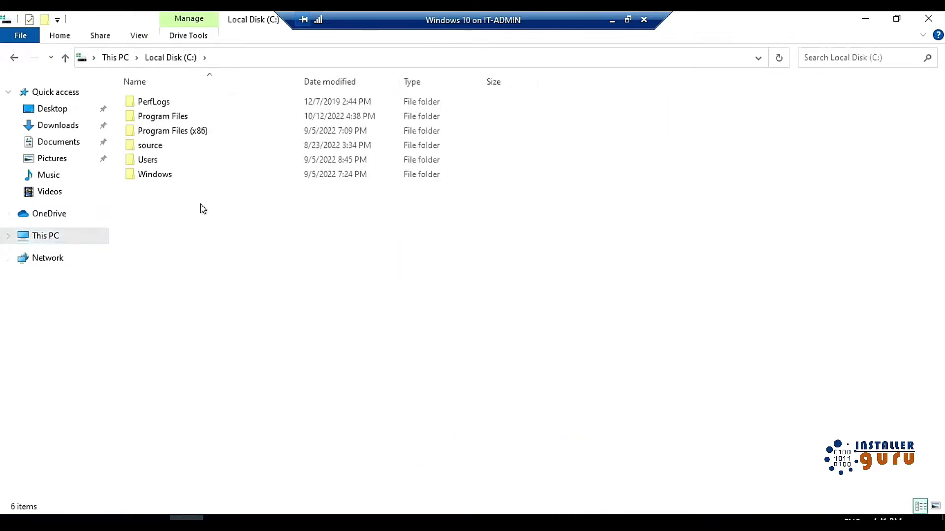
double_click(181, 118)
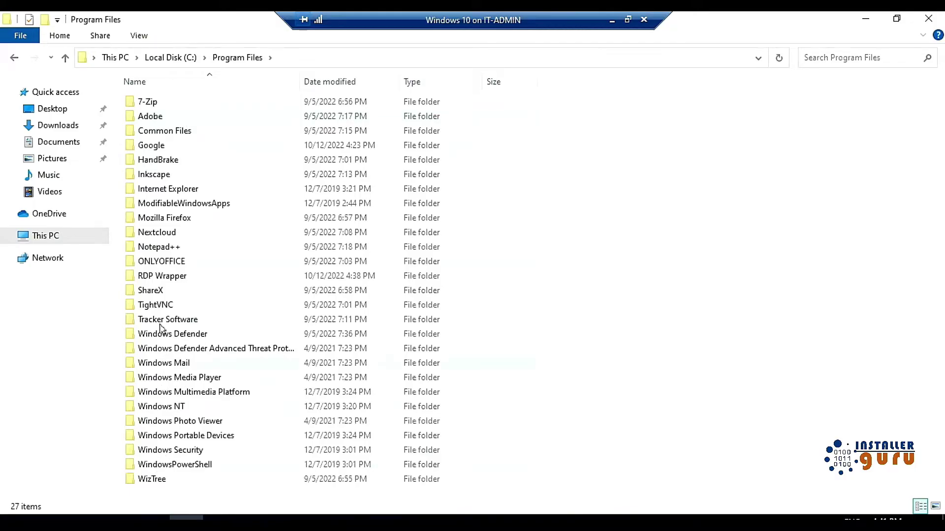
double_click(167, 276)
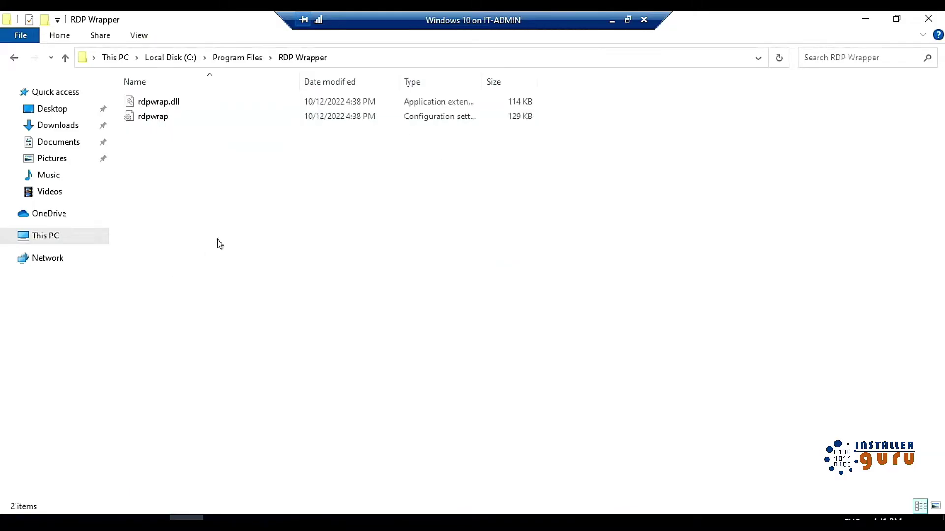
Step: Paste the files there, replacing existing ones and skipping the in-use folder
key("ctrl+v")
left_click(409, 156)
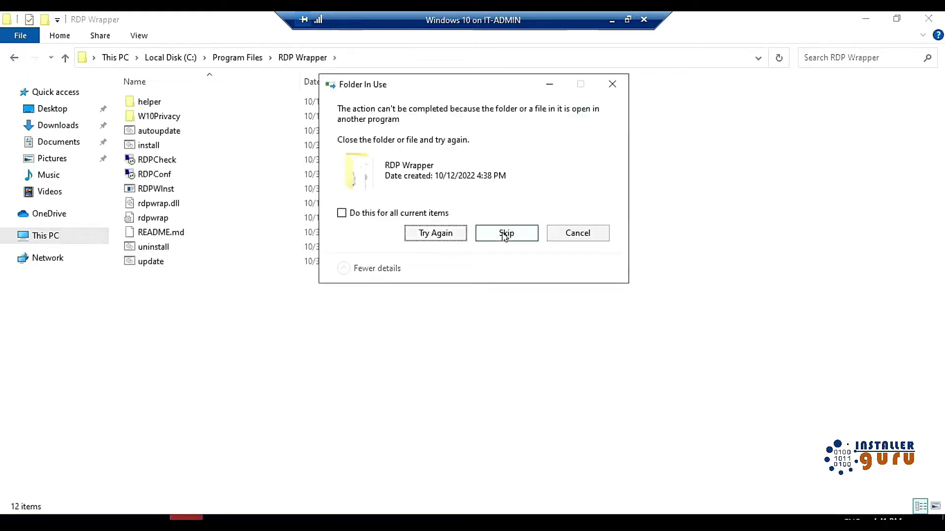
left_click(506, 234)
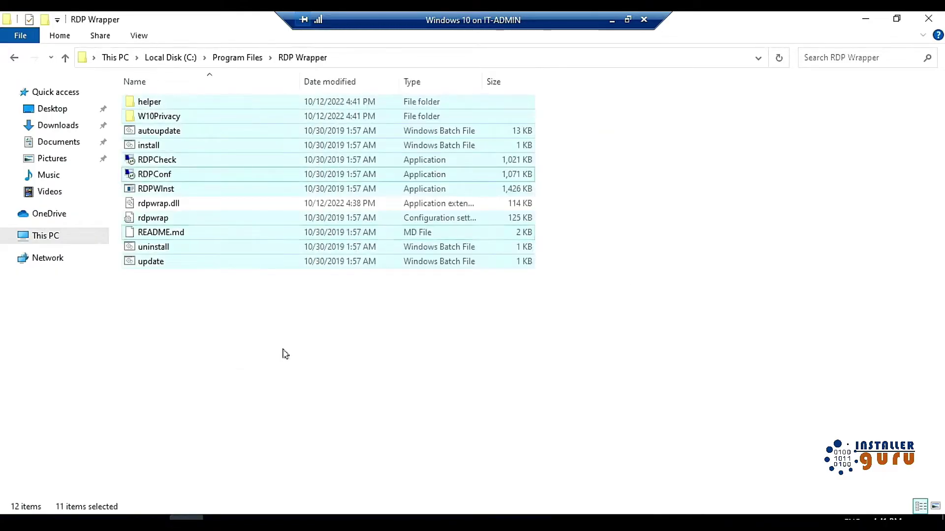
left_click(284, 352)
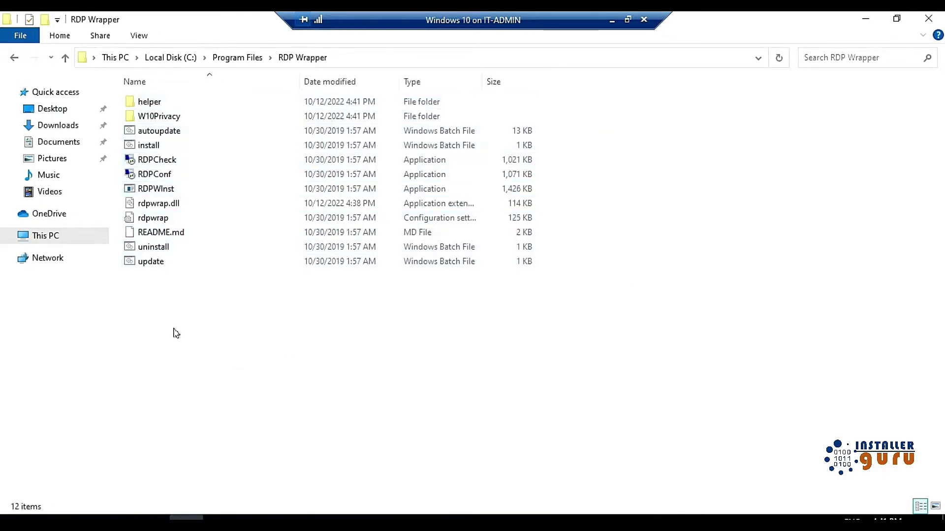
left_click(156, 223)
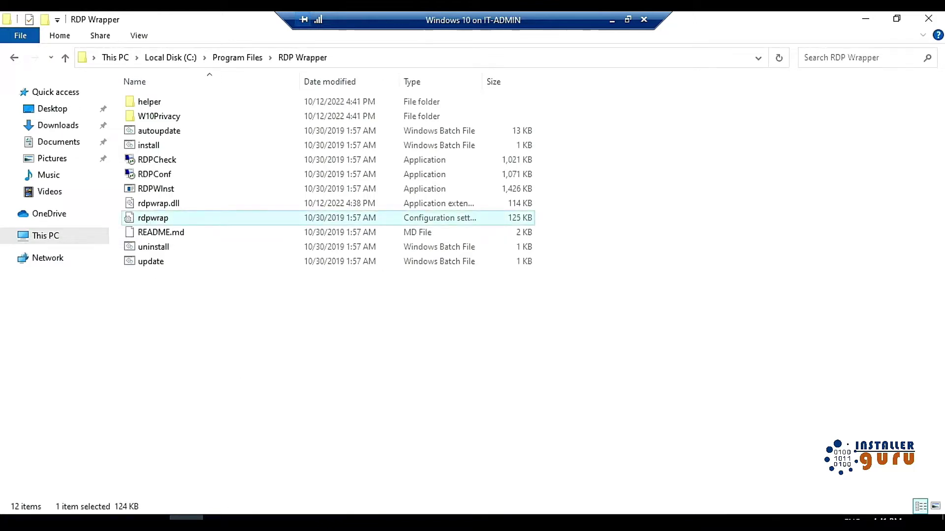
Step: Return to Chrome and close the Downloads tab
mouse_move(220, 523)
left_click(239, 463)
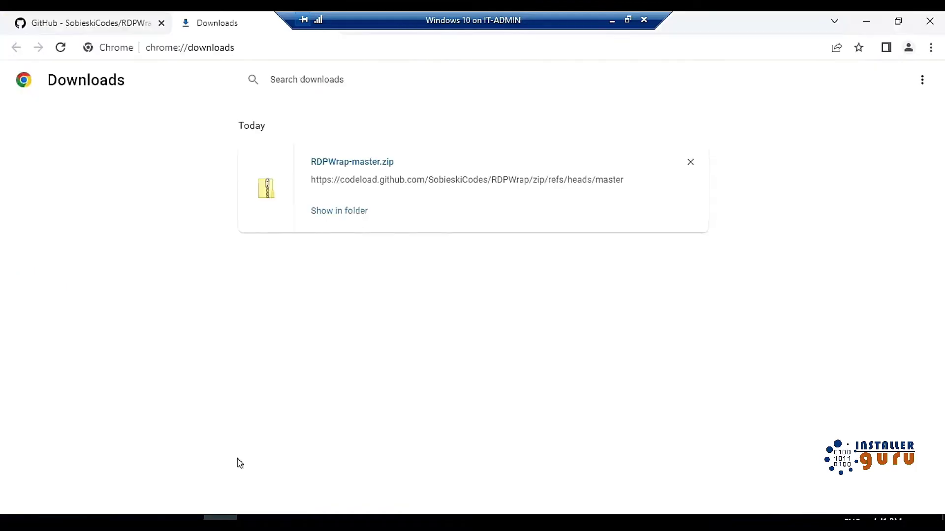
key("ctrl+w")
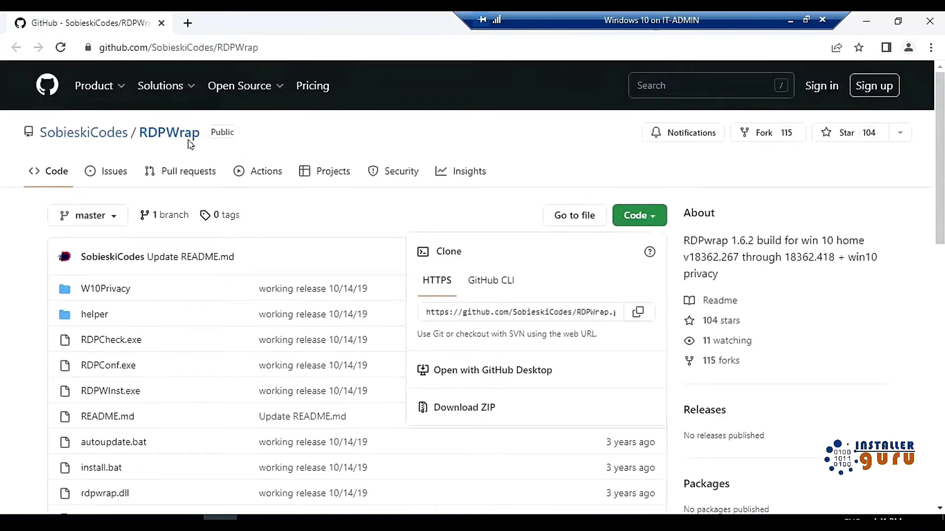
Step: Scroll to the README Disclaimer and open the original RDPWrap 'here' link in a new tab
left_click(16, 306)
scroll(29, 293, "down", 10)
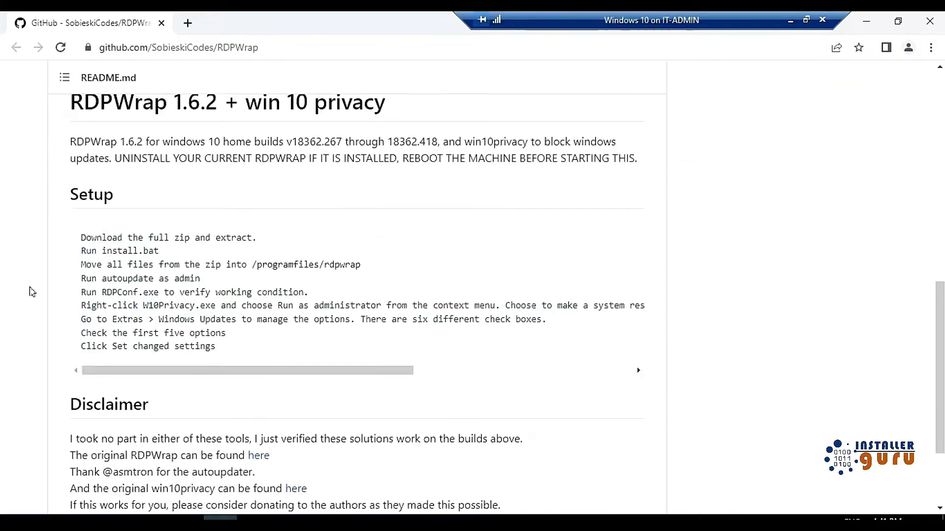
scroll(31, 292, "down", 3)
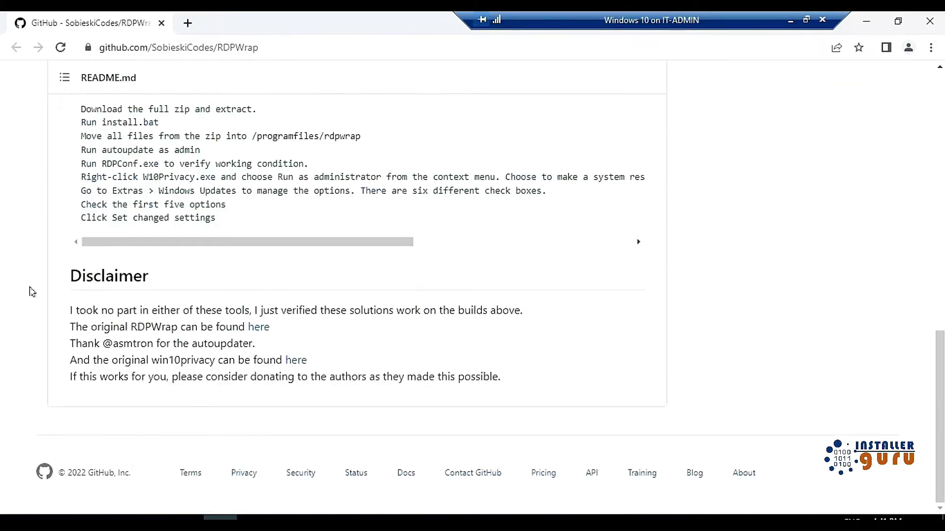
right_click(261, 331)
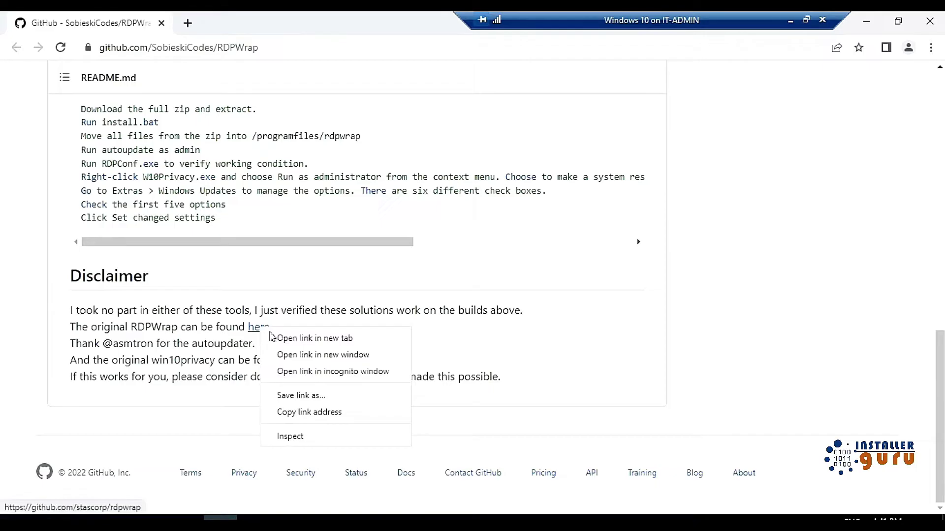
left_click(308, 339)
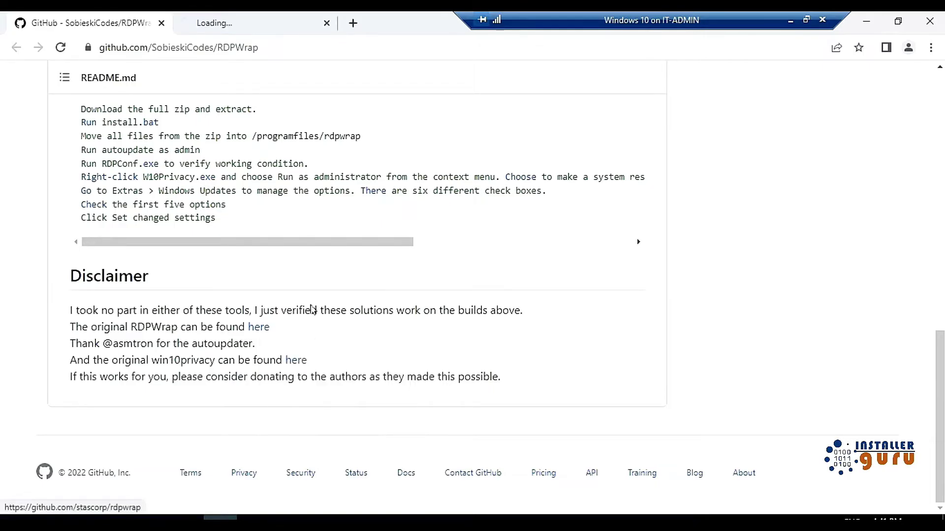
Step: In the stascorp/rdpwrap tab, scroll to the FAQ and bring up the 'latest INI file' link's menu
left_click(261, 22)
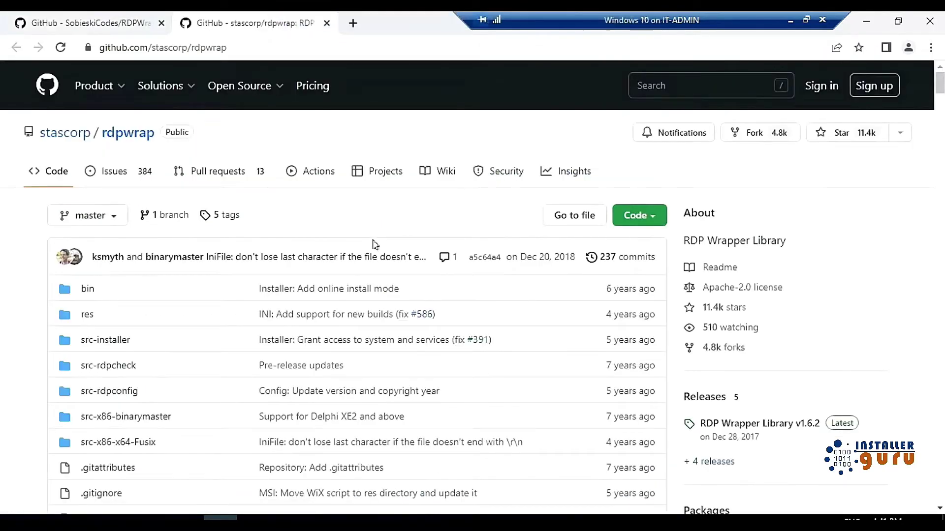
scroll(202, 300, "down", 20)
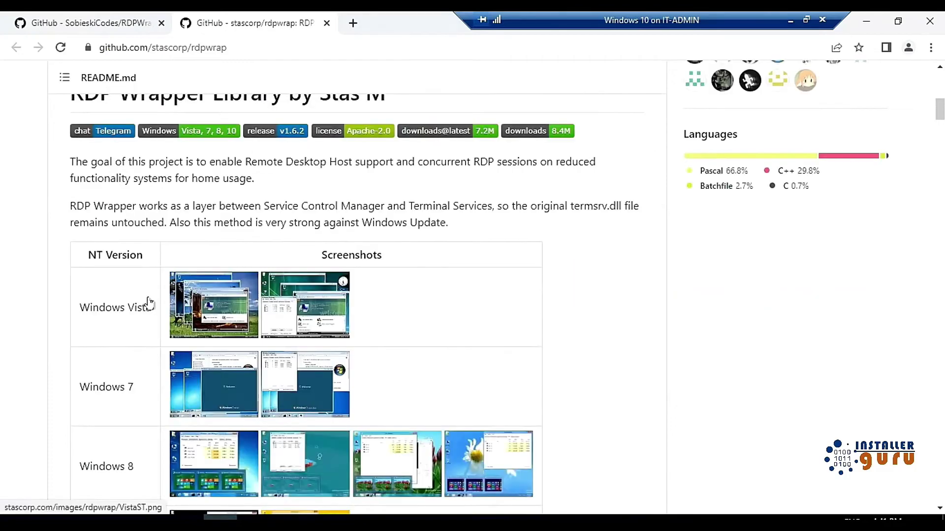
scroll(133, 303, "down", 3)
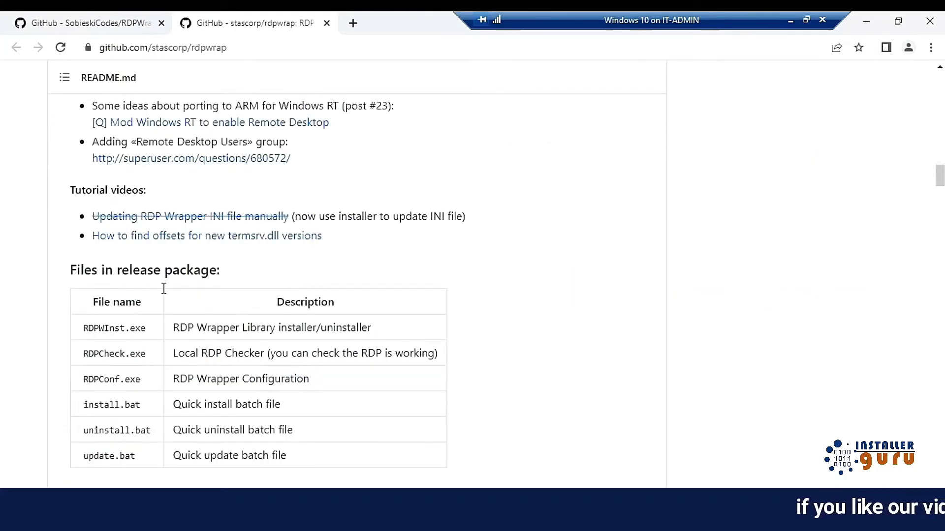
scroll(233, 286, "down", 7)
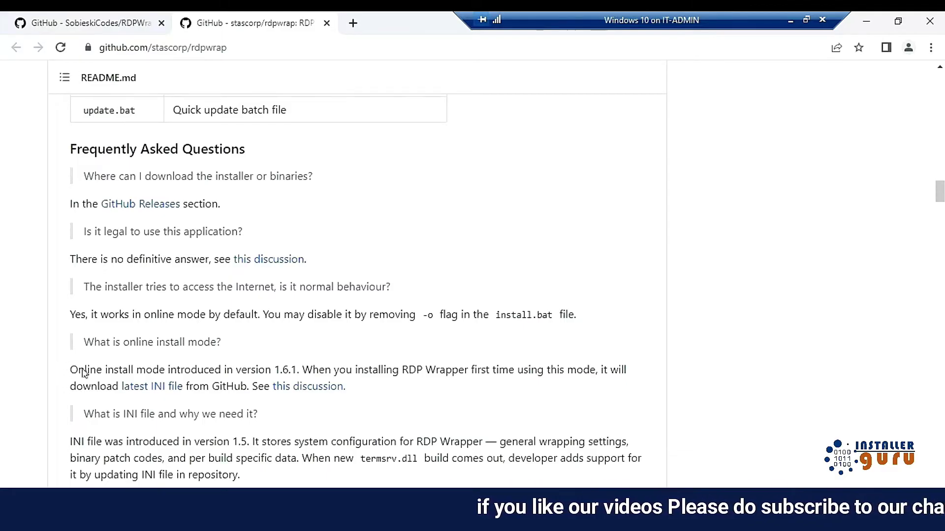
left_click_drag(69, 370, 259, 370)
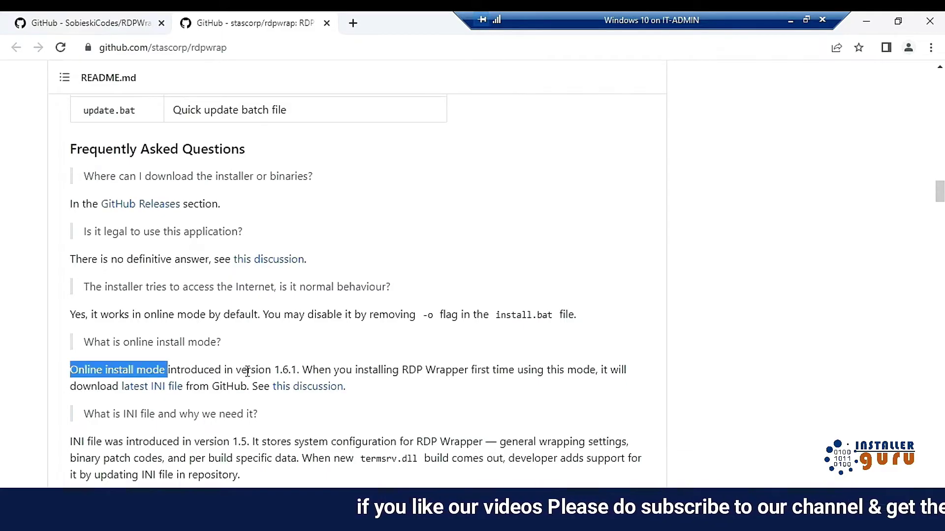
right_click(148, 391)
Step: Open the latest rdpwrap.ini in a new tab and copy its raw contents
left_click(188, 400)
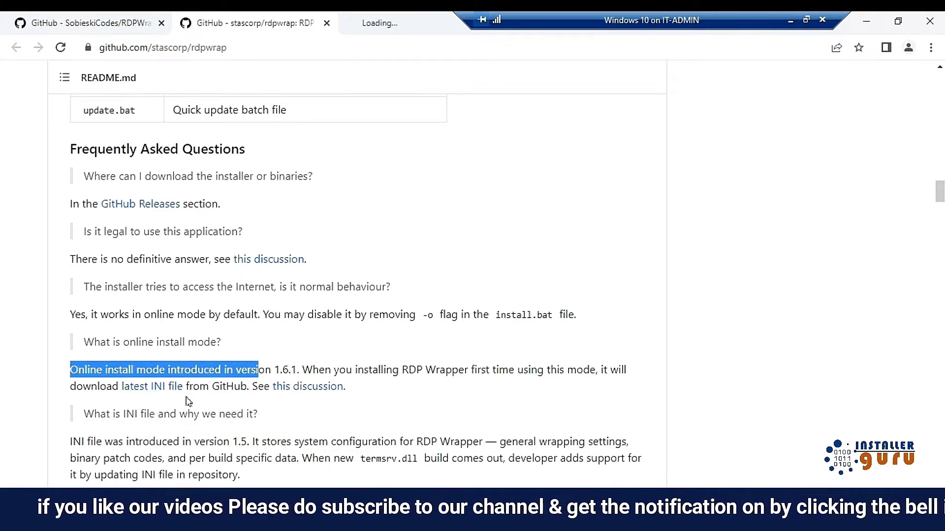
left_click(389, 22)
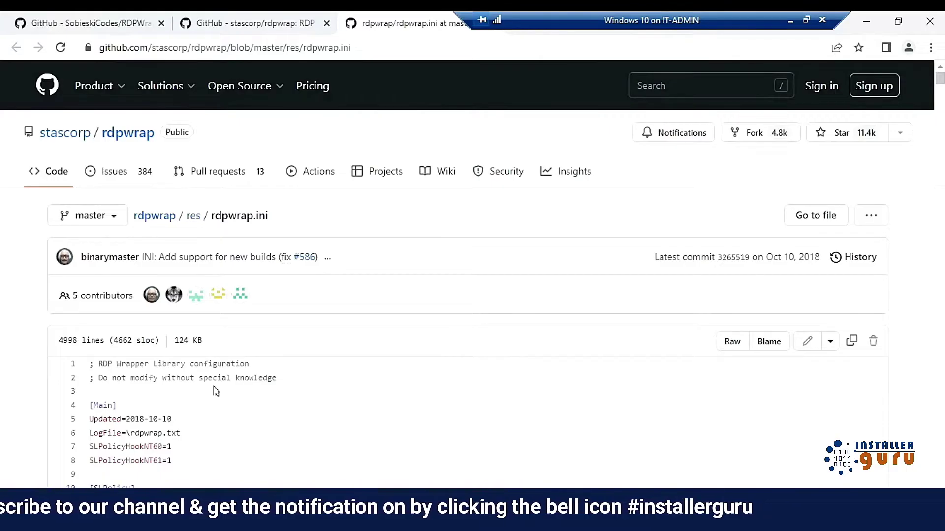
scroll(216, 389, "down", 1)
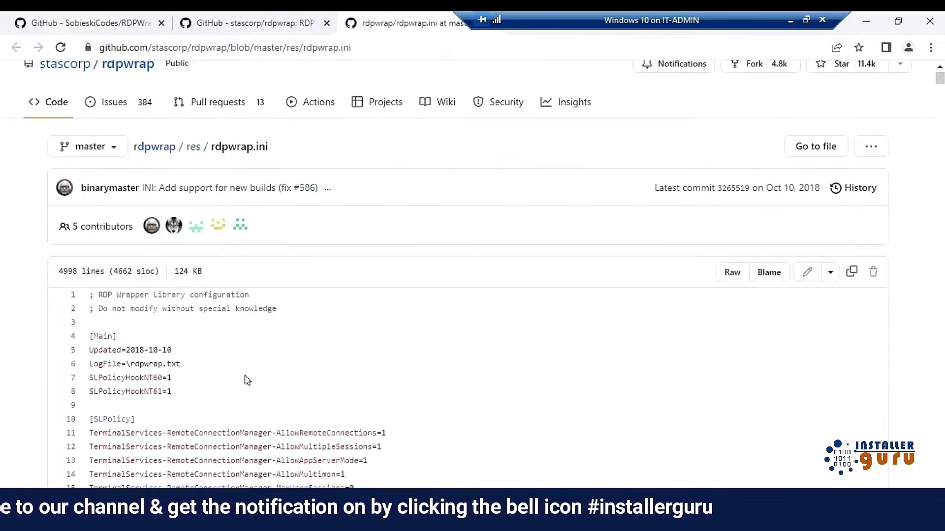
left_click(852, 273)
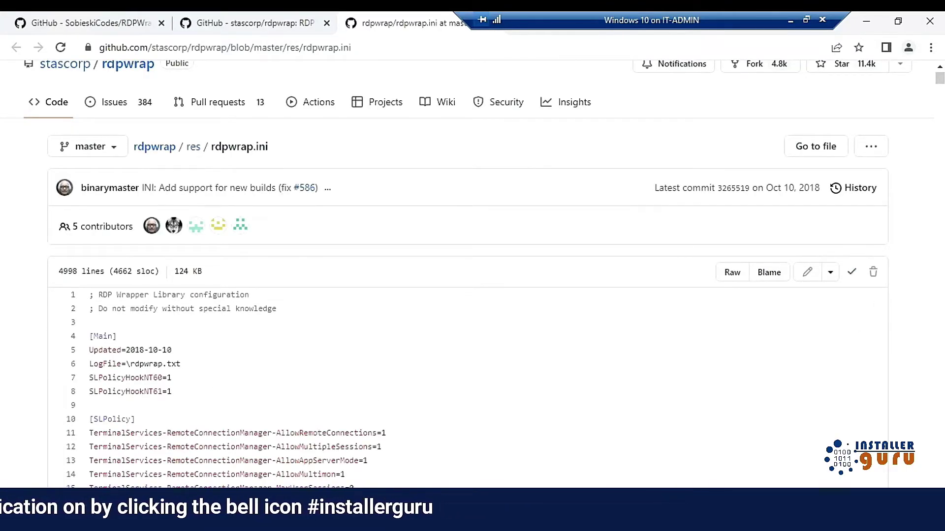
Step: Replace all text in the local rdpwrap configuration file with the copied INI contents and close it
left_click(276, 522)
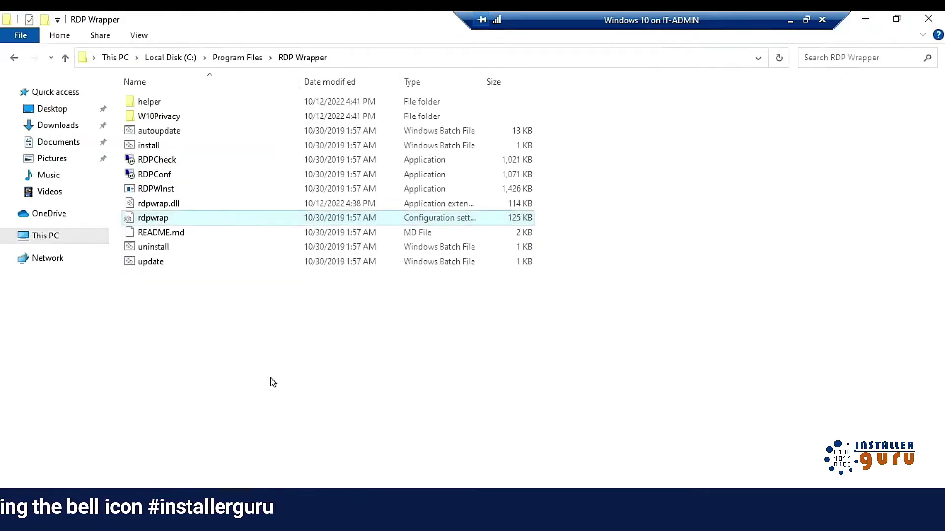
right_click(181, 219)
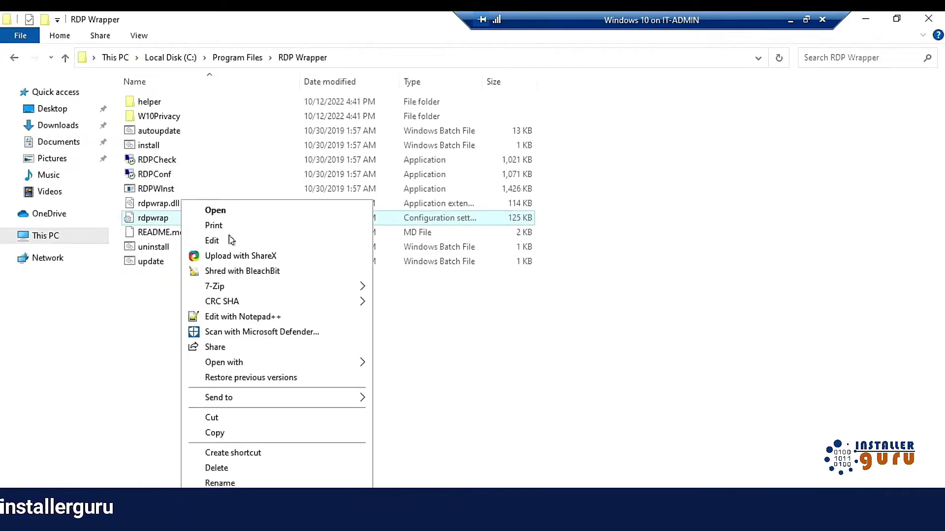
left_click(212, 240)
key("ctrl+a")
key("Delete")
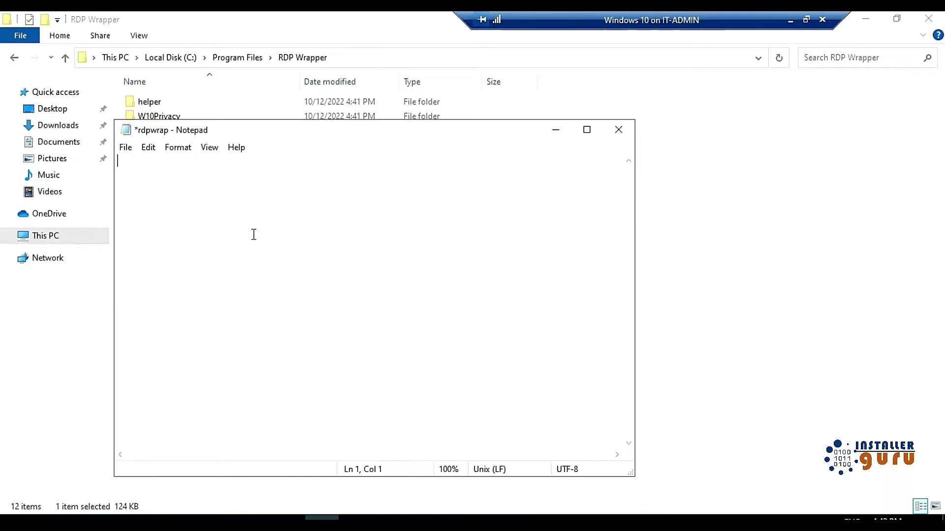
key("ctrl+v")
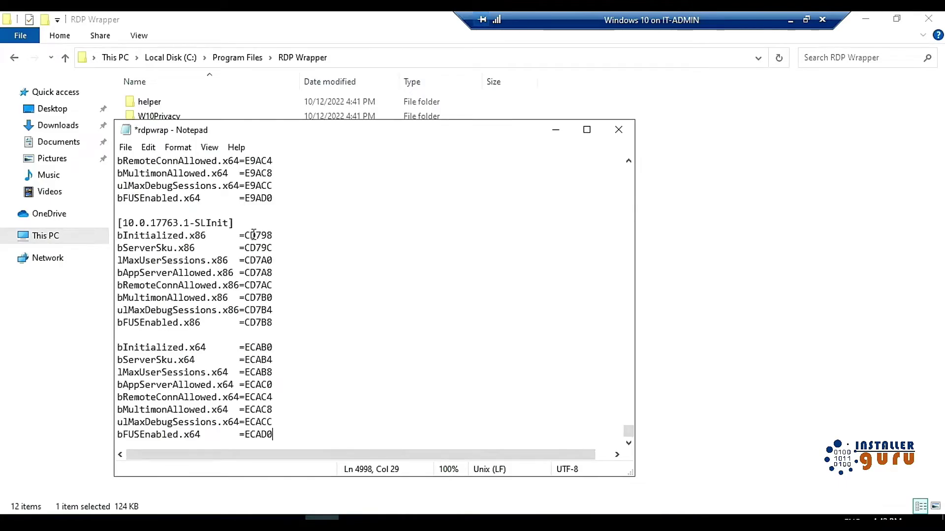
left_click(619, 131)
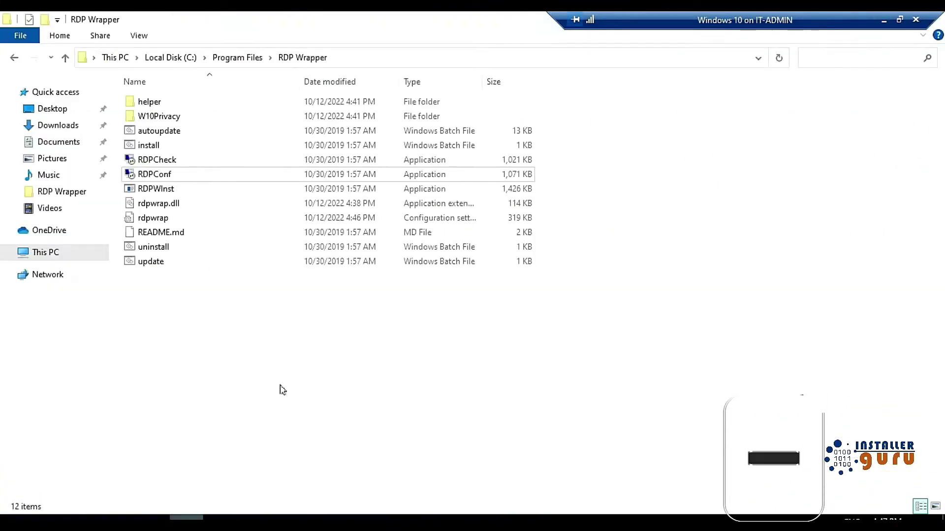
left_click(189, 175)
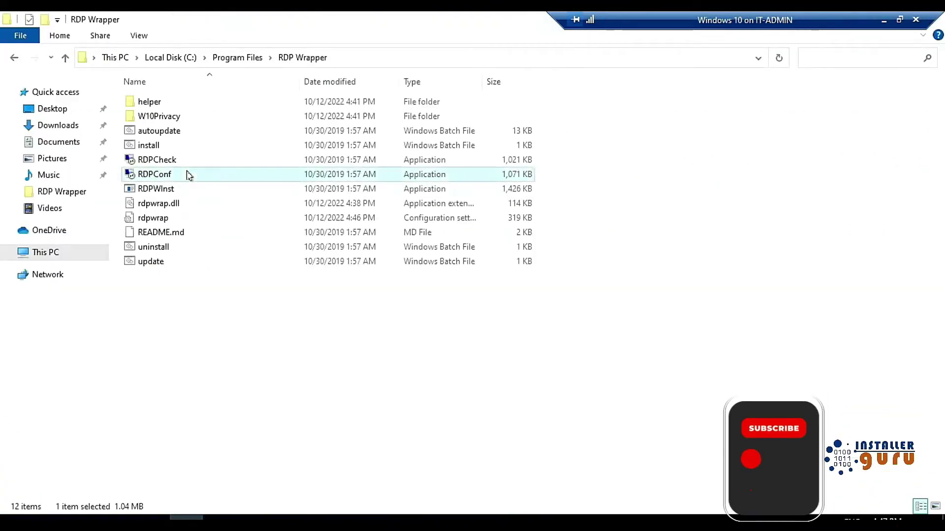
double_click(189, 176)
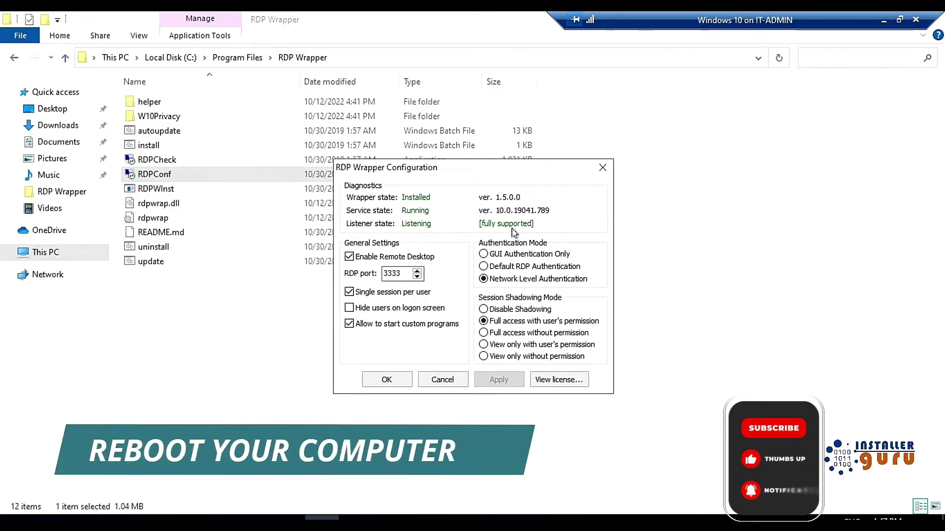
left_click(447, 381)
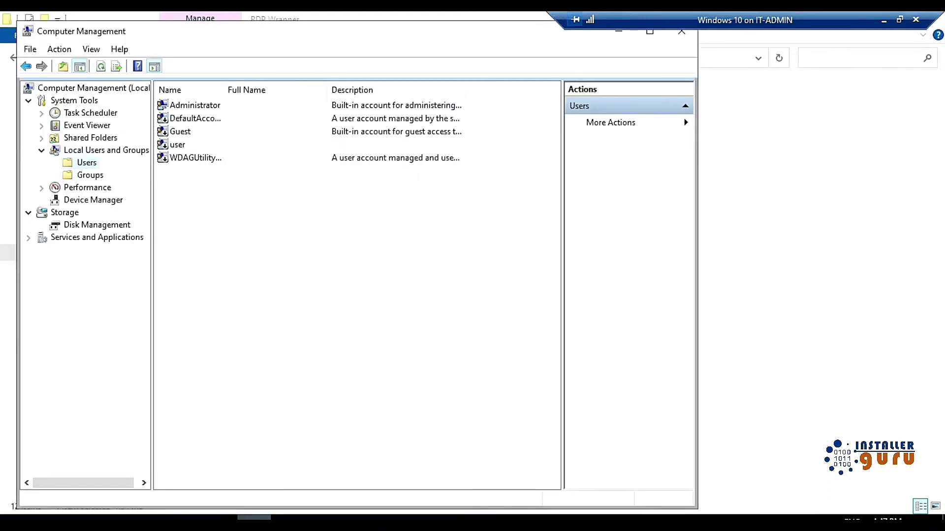
Step: Create the local user demo1 with its password and confirmation
right_click(219, 205)
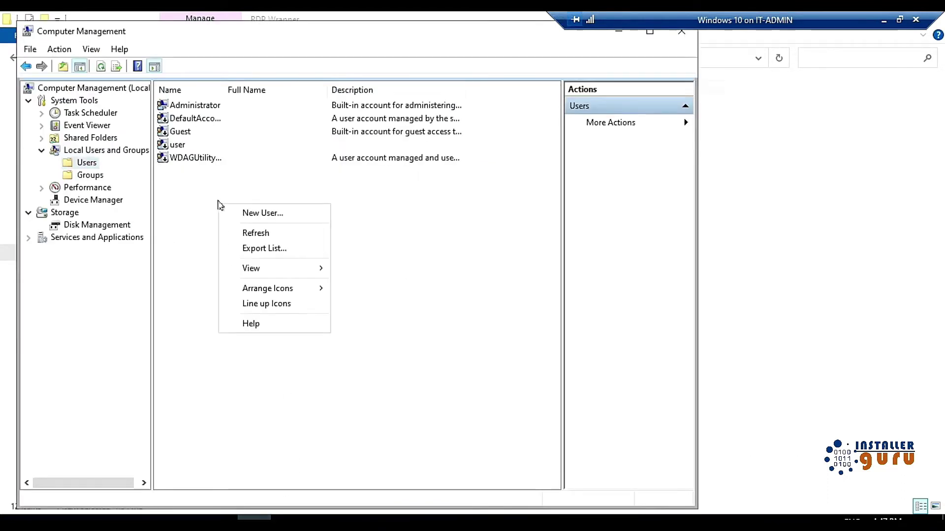
left_click(268, 212)
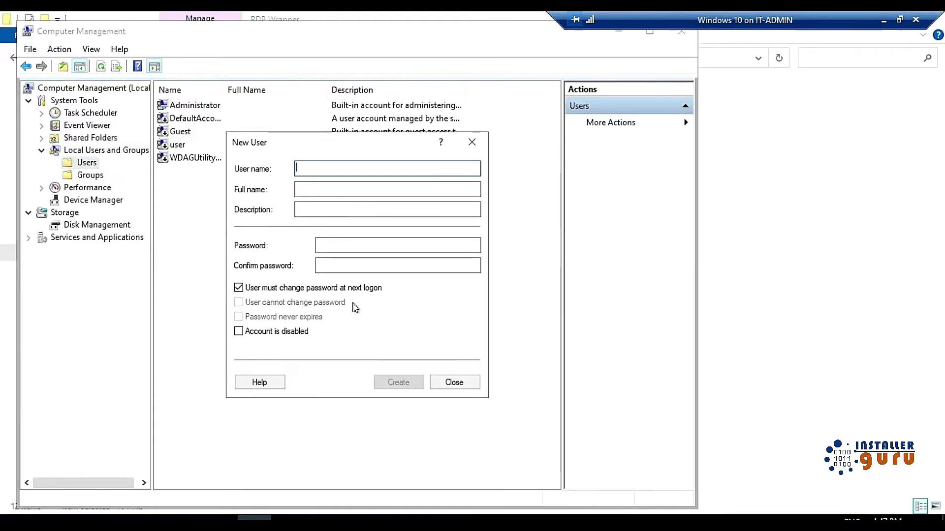
type("demo1")
key("Tab")
key("Tab")
key("Tab")
type("Password123")
key("Tab")
type("Password123")
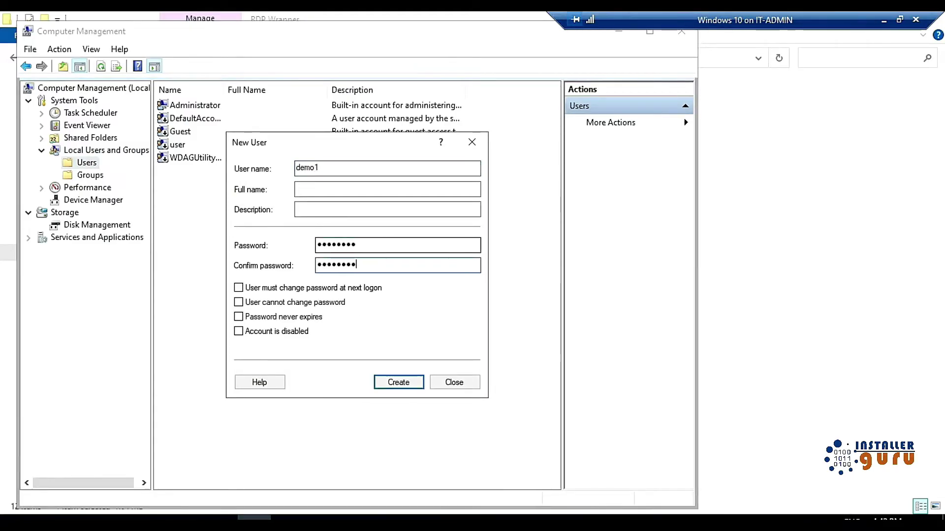
key("Return")
Step: Create the local user demo2 with the same password
type("demo2")
left_click(424, 243)
type("Password123")
key("Tab")
type("Password123")
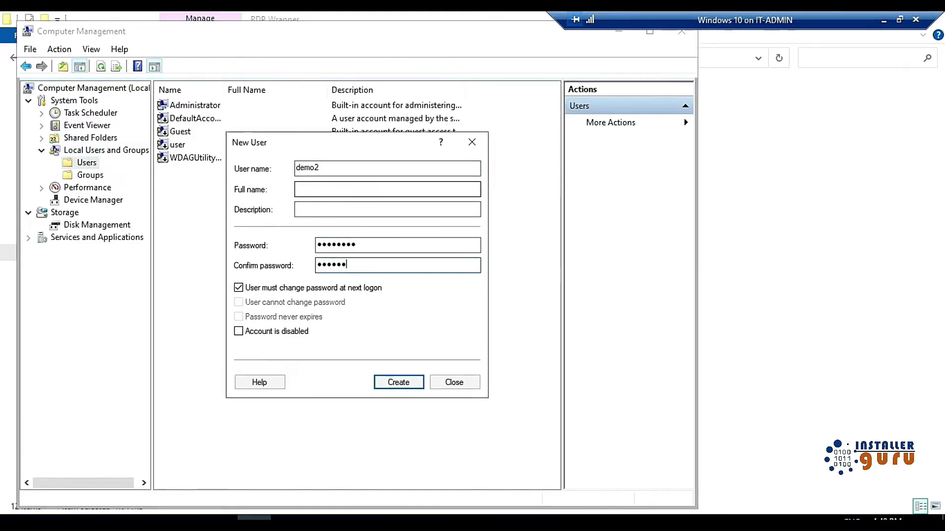
key("Return")
Step: Create demo3 with its own password, no forced password change at logon, then close the form
type("demo3")
left_click(424, 243)
type("P@ssw0rd")
key("Tab")
type("P@ssw0rd")
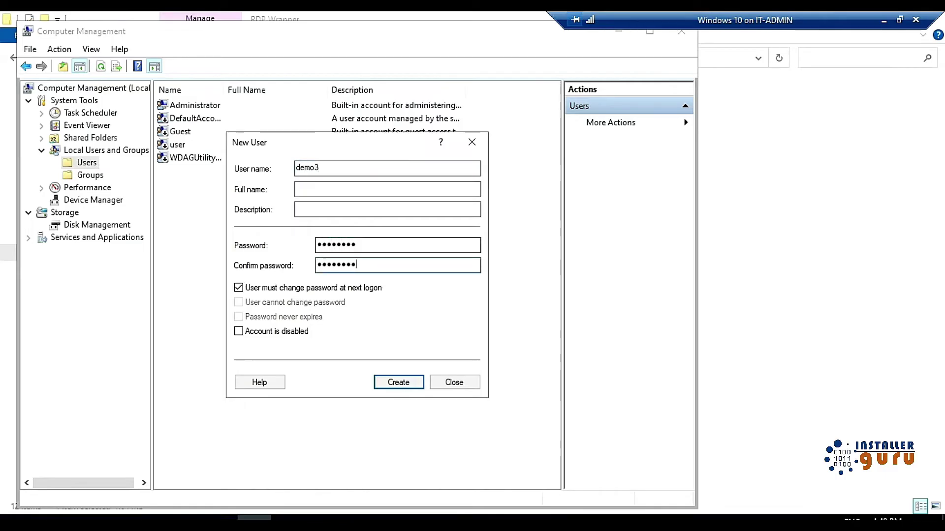
left_click(320, 288)
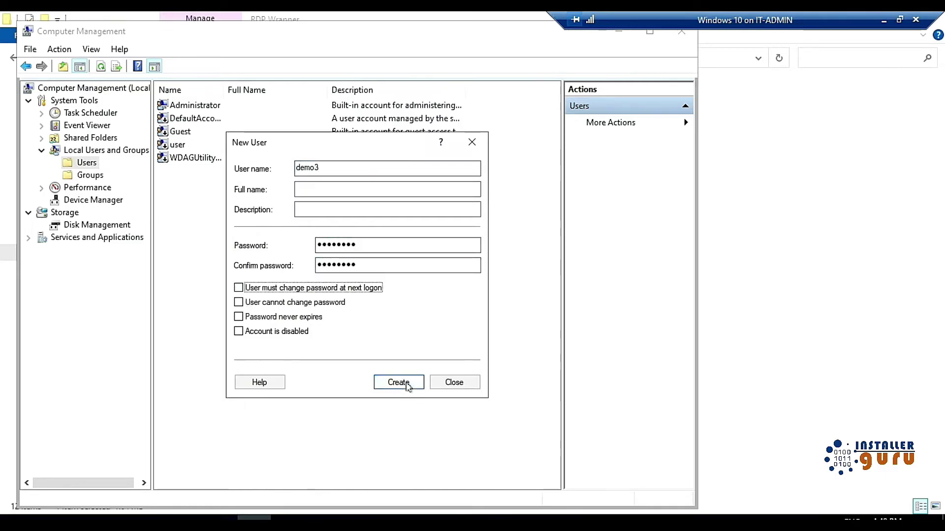
left_click(407, 385)
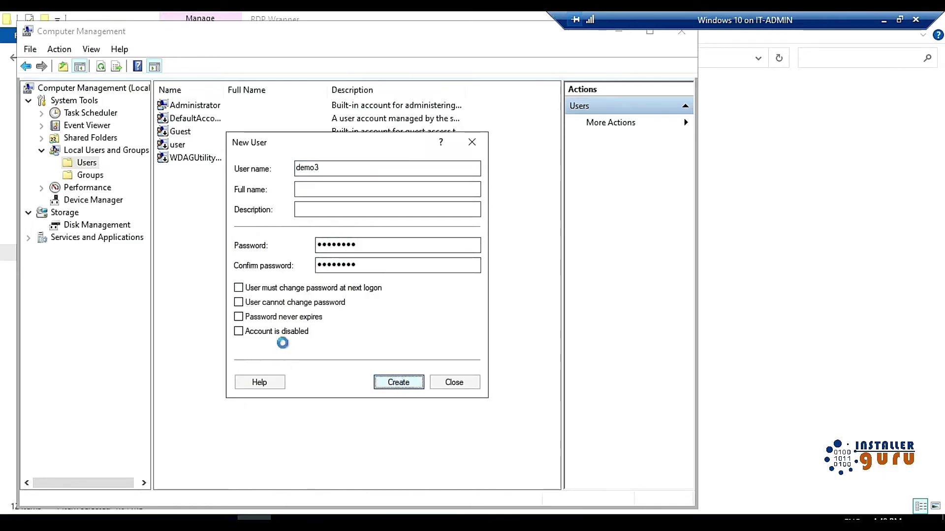
left_click(443, 382)
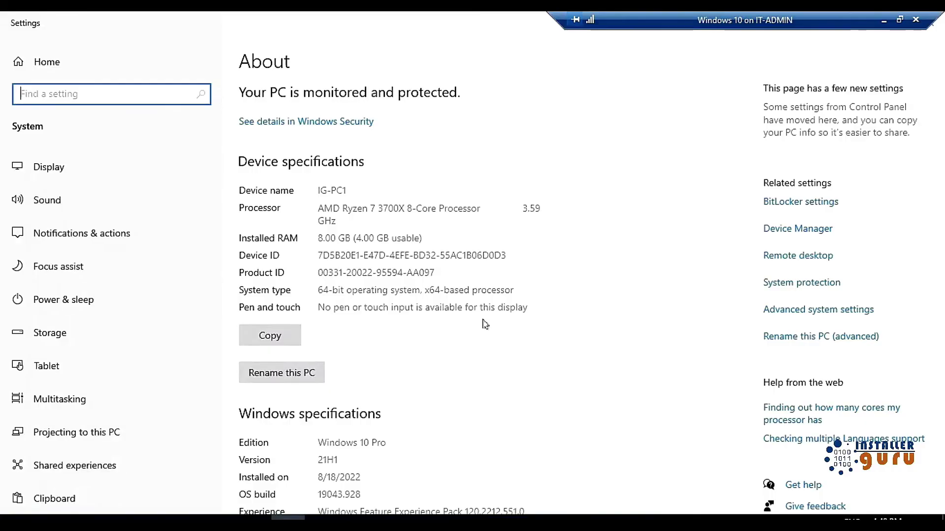
Step: Add demo1, demo2 and demo3 as Remote Desktop users in System Properties' Remote tab and apply
left_click(795, 312)
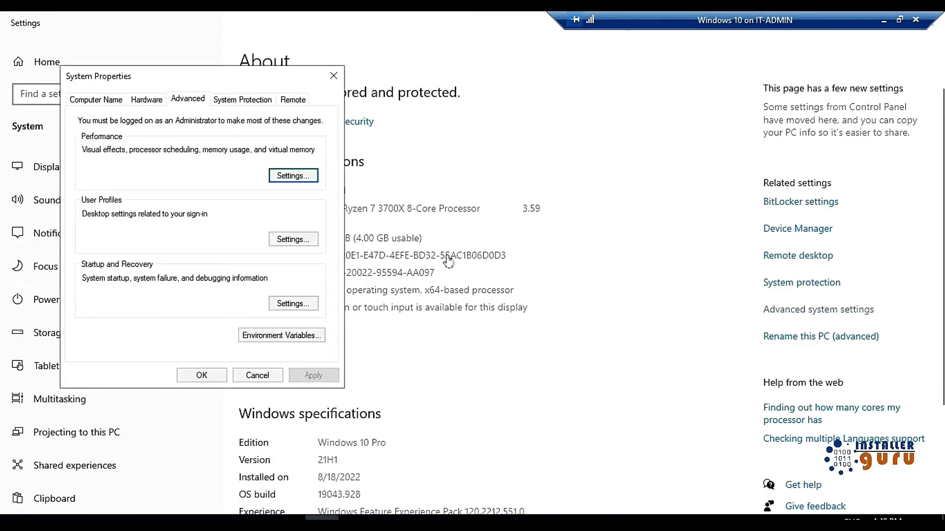
left_click(290, 100)
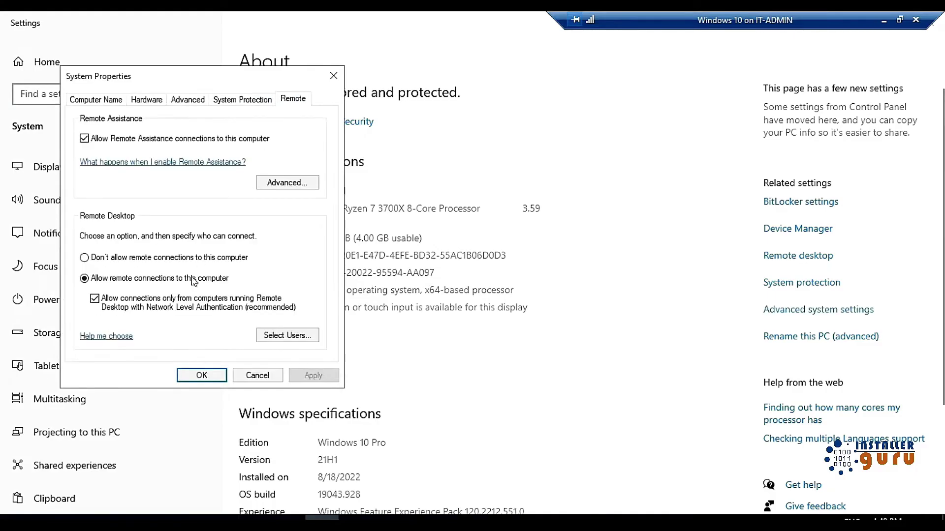
left_click(284, 335)
left_click(118, 263)
type("demo")
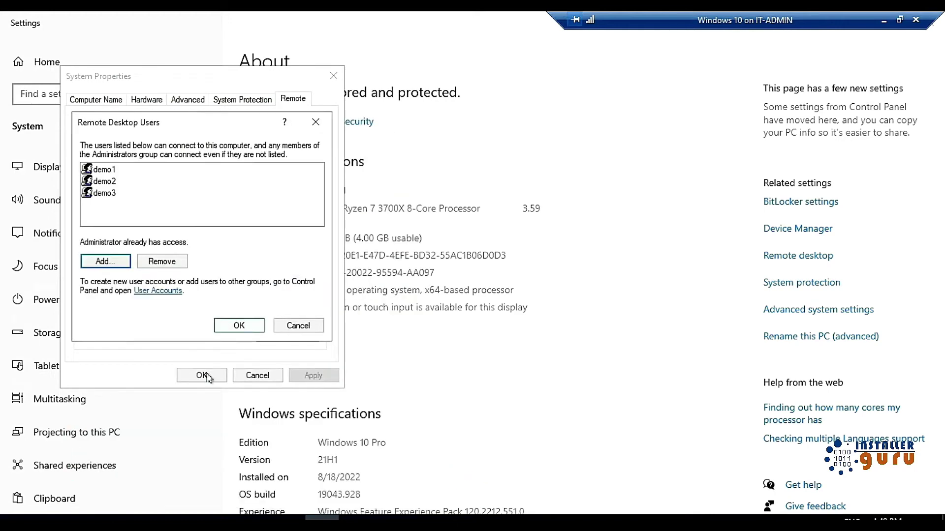
left_click(239, 325)
left_click(202, 375)
left_click_drag(803, 31, 677, 18)
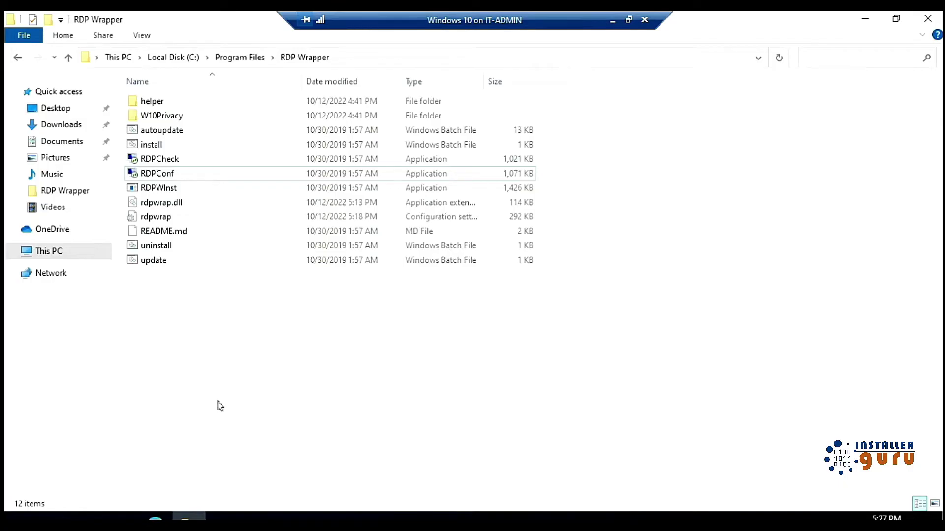
Step: Run RDPCheck, sign in as demo1 with its password to reach the desktop, then close the checker
double_click(173, 161)
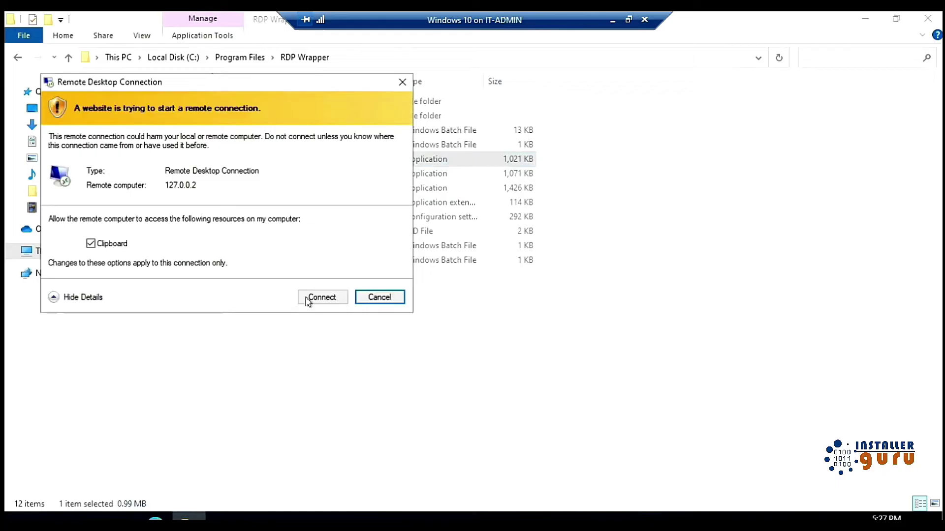
key("Return")
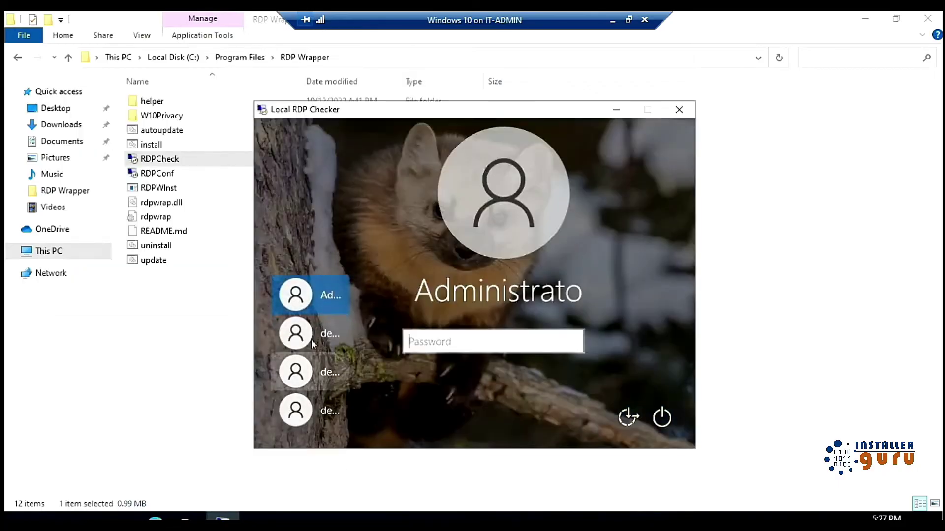
left_click(317, 340)
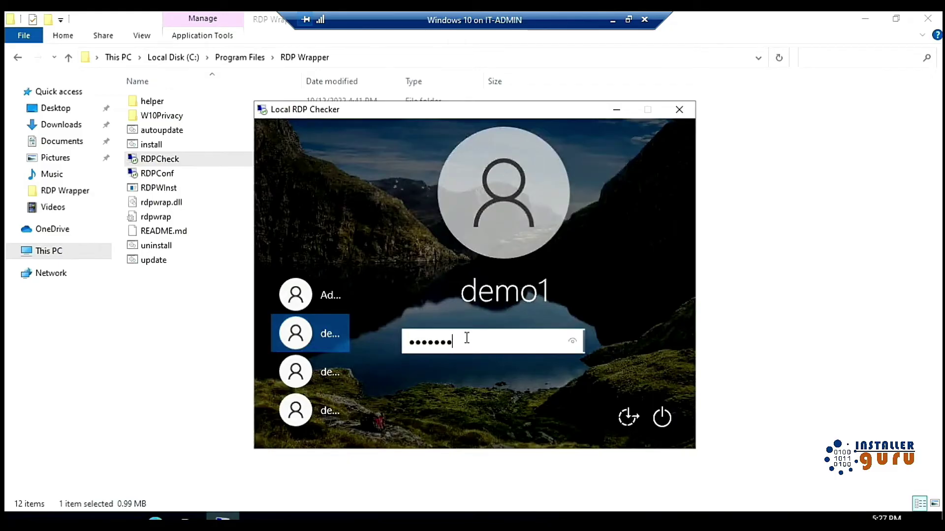
key("Return")
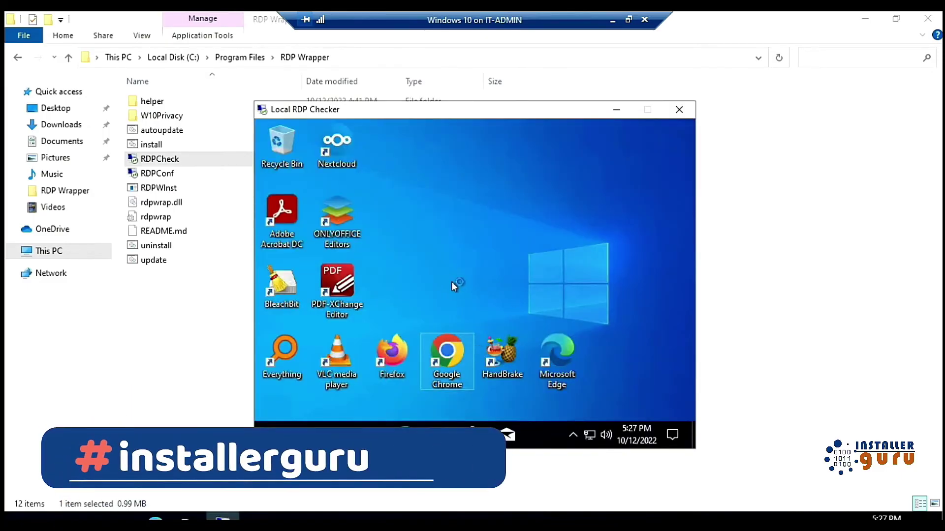
left_click(680, 109)
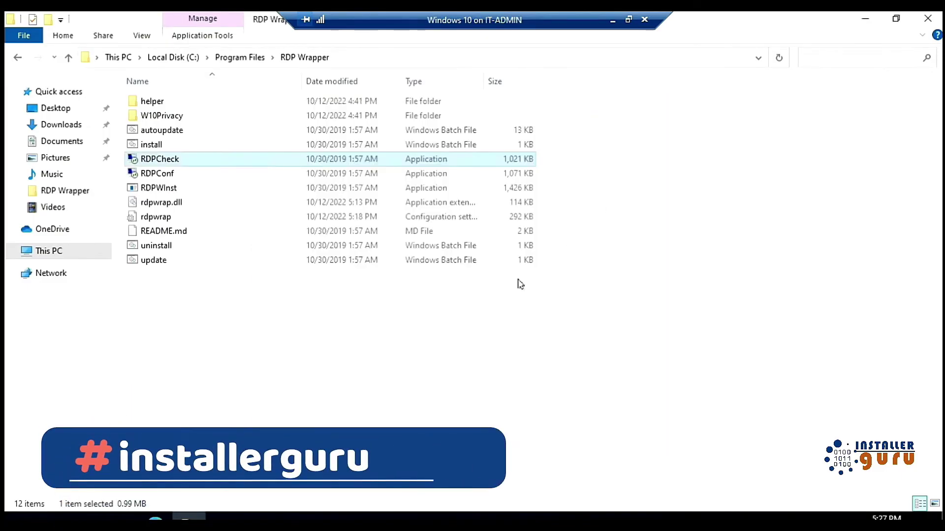
left_click(346, 381)
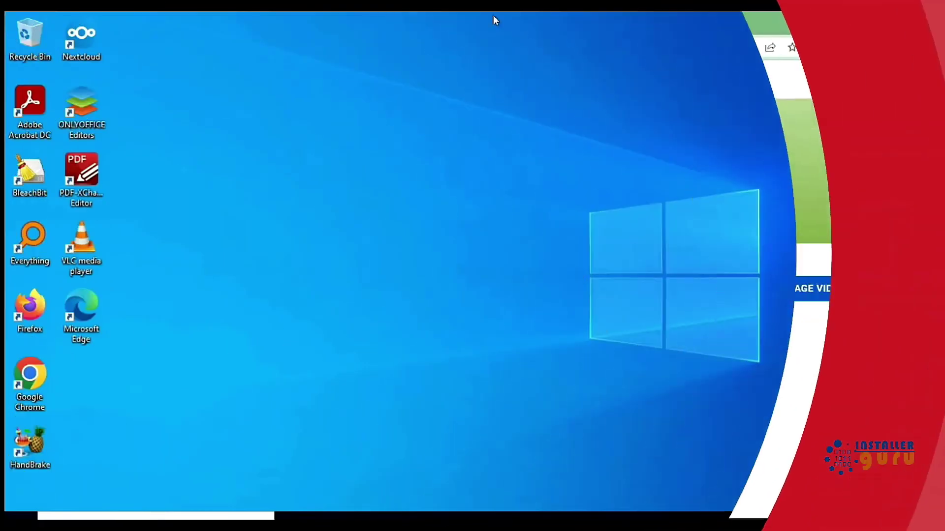
mouse_move(517, 10)
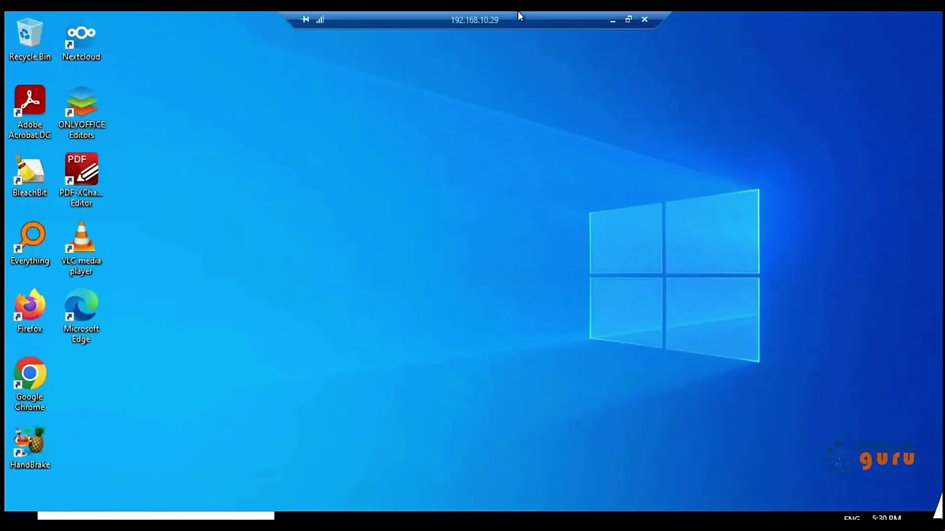
left_click(612, 22)
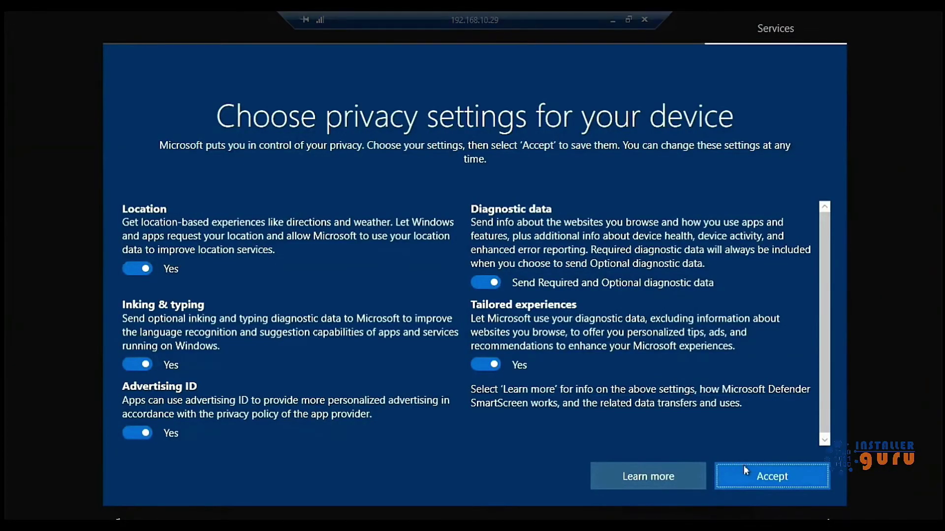
left_click(758, 476)
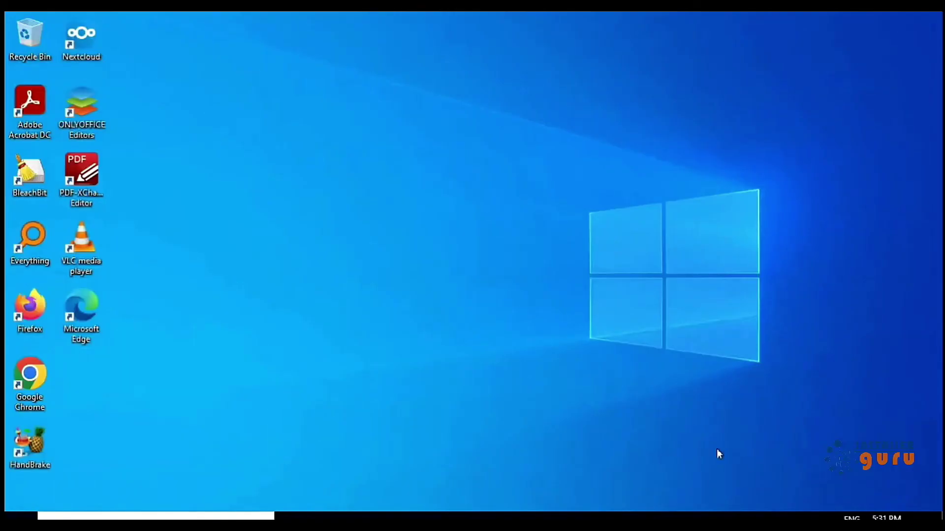
mouse_move(556, 12)
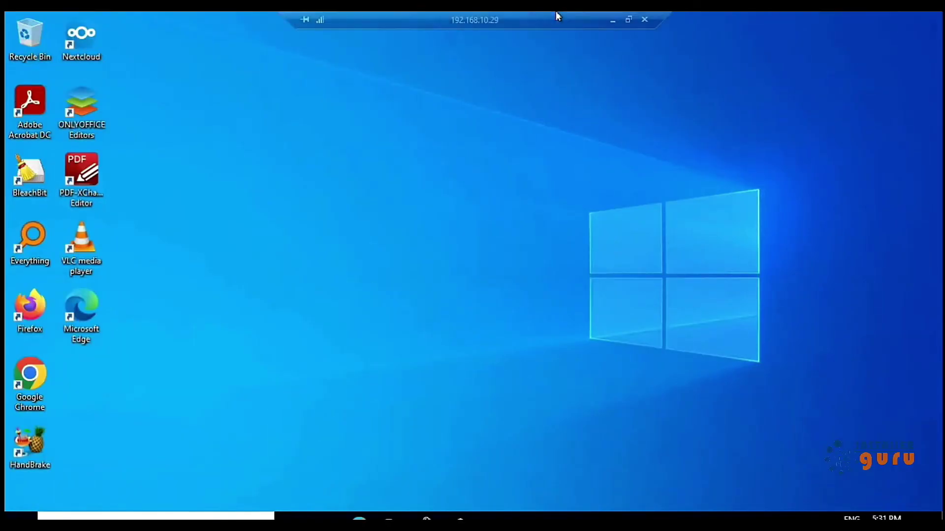
left_click(612, 20)
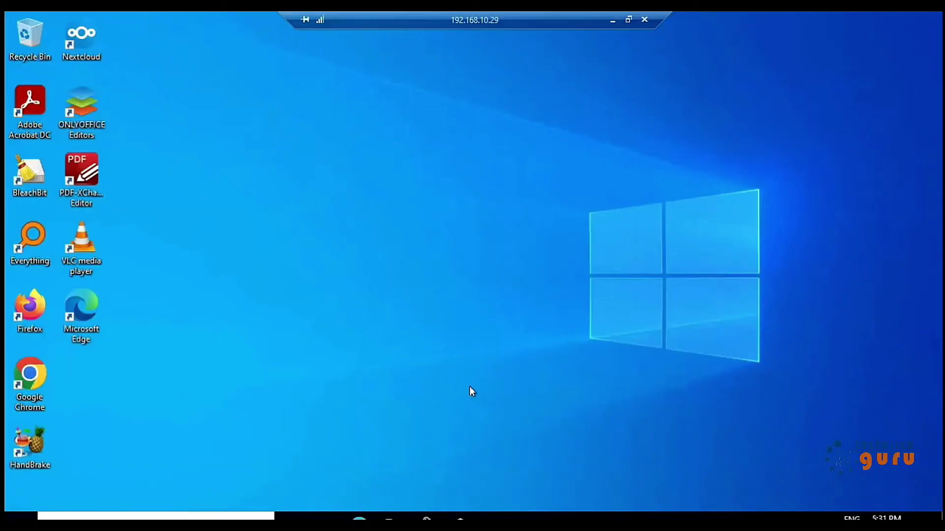
left_click(612, 21)
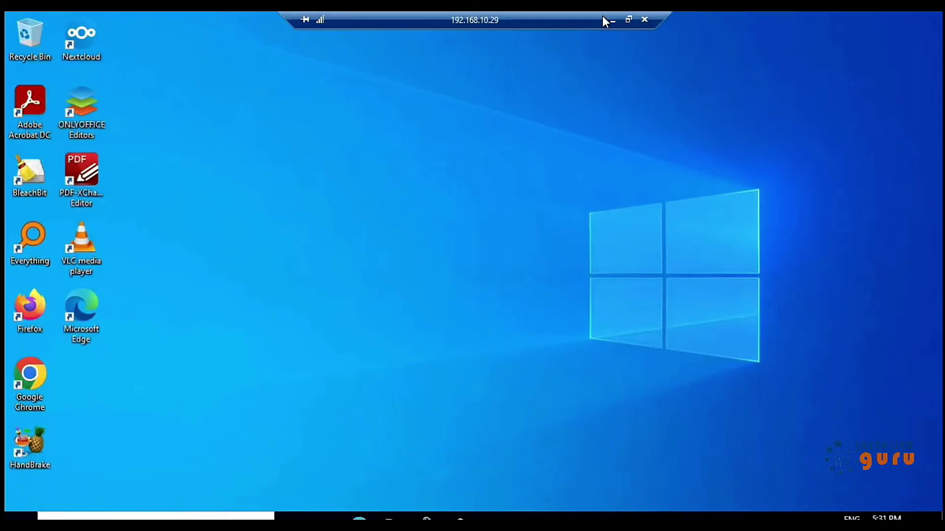
left_click(611, 21)
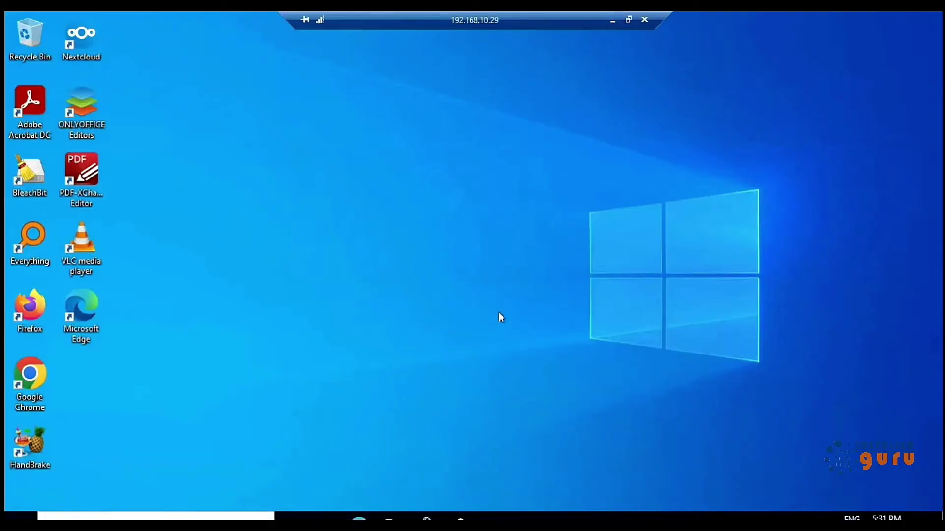
left_click(611, 21)
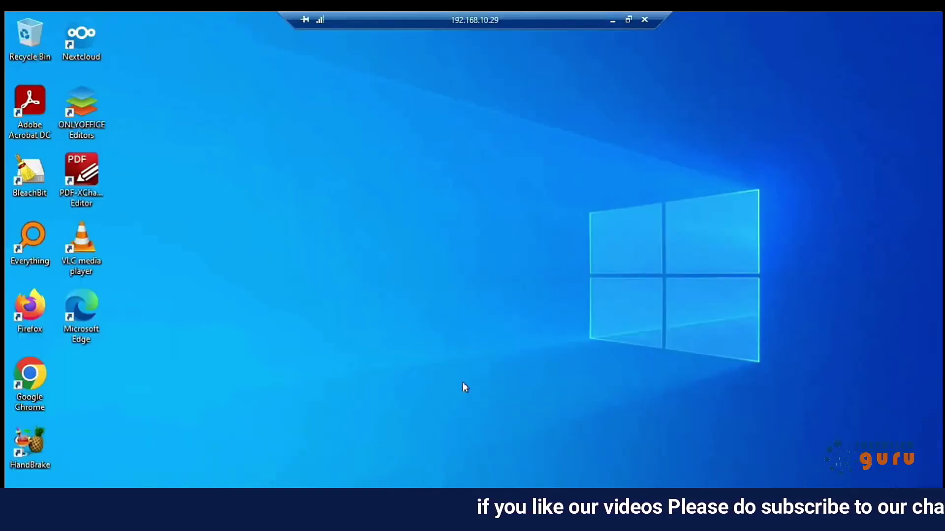
Step: Refresh the desktop and launch Task Manager from the taskbar menu
right_click(505, 327)
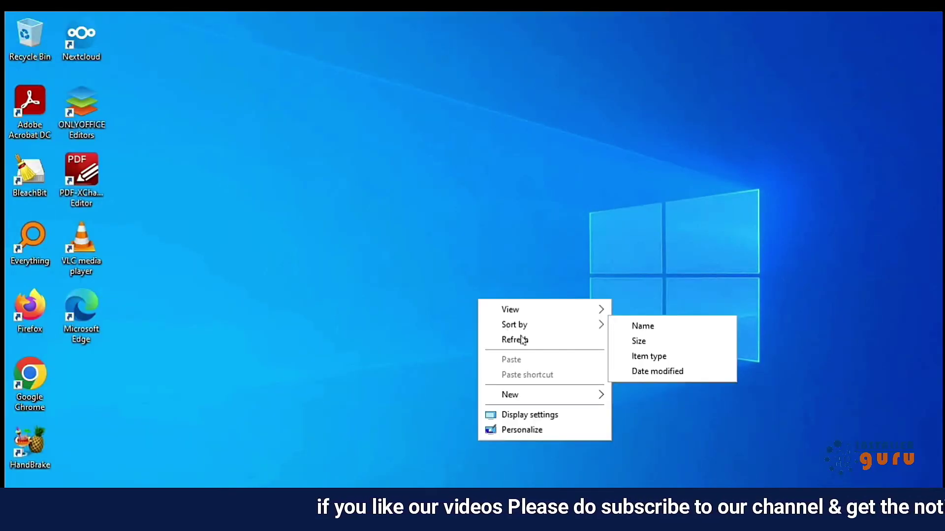
left_click(523, 340)
right_click(593, 512)
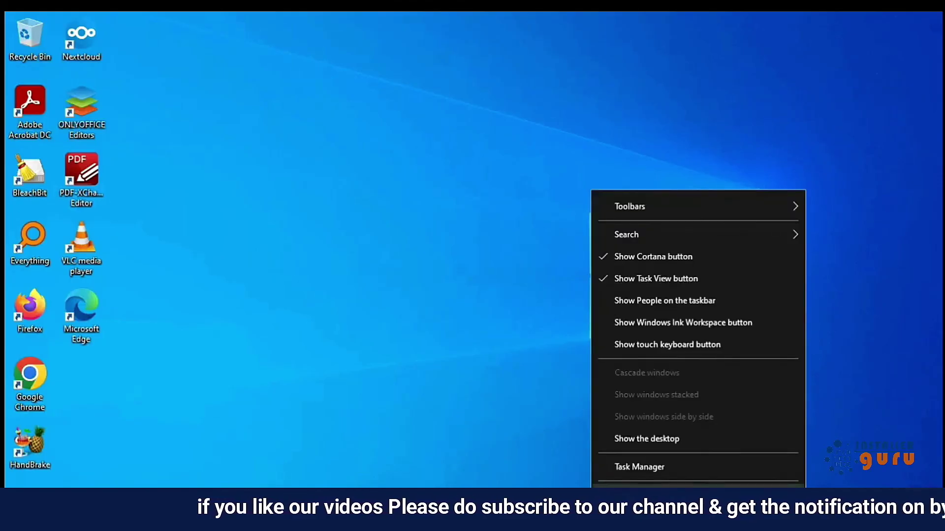
left_click(614, 468)
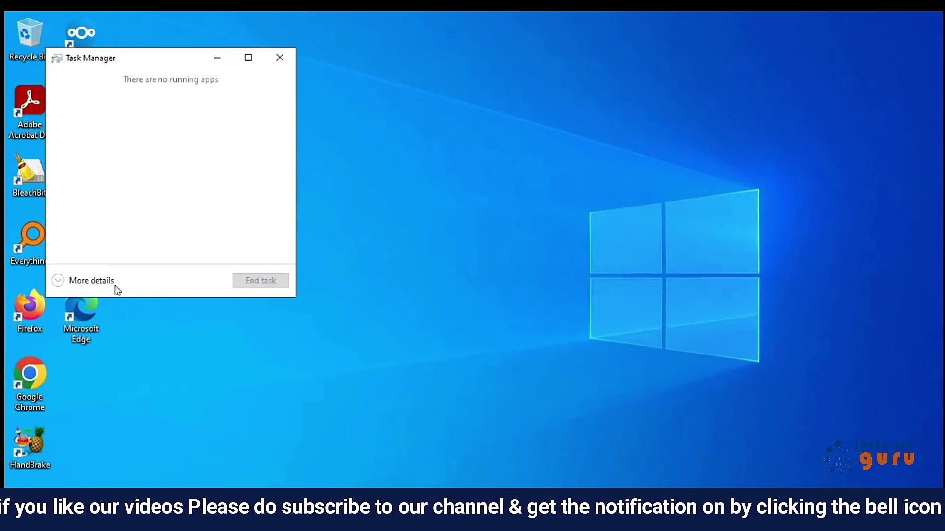
Step: In Task Manager's full view, confirm demo1, demo2 and demo3 are signed in, then show CPU performance
left_click(103, 282)
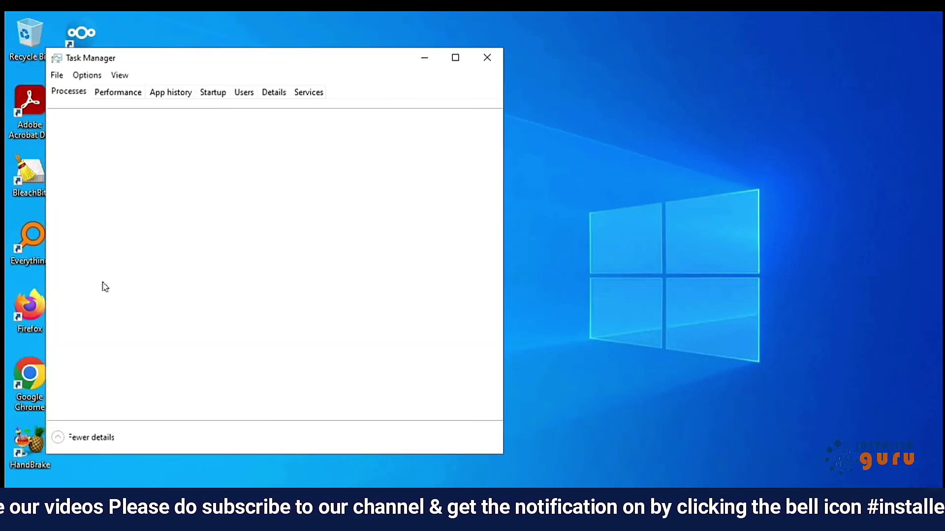
left_click(243, 93)
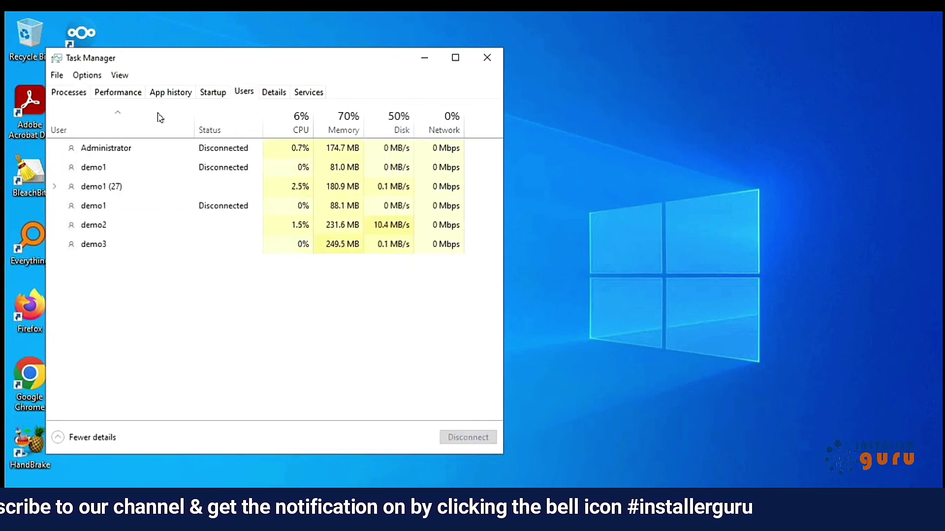
left_click(121, 92)
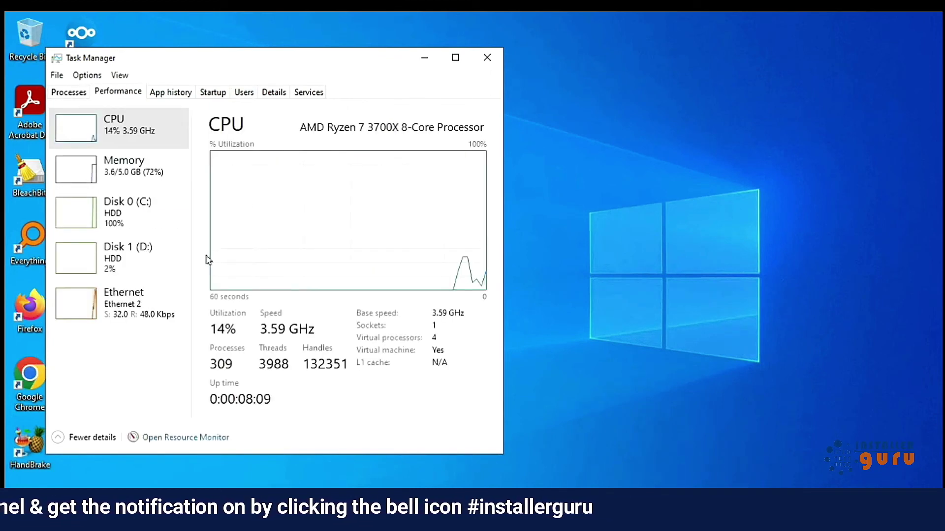